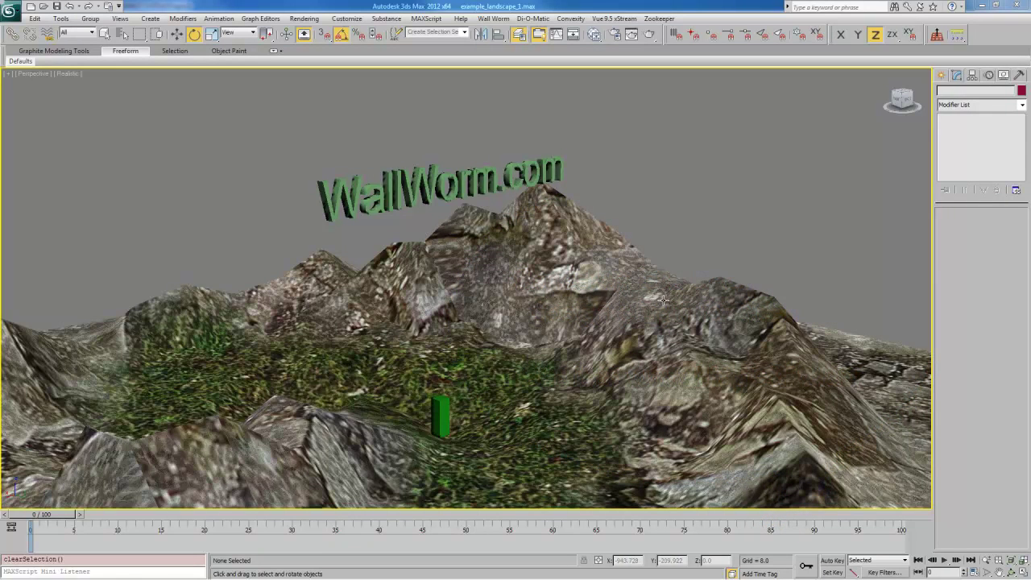
# Pan and orbit the Perspective view until the rock arch below the WallWorm.com text fills it
pyautogui.moveTo(663, 301); pyautogui.dragTo(500, 318, button='middle')
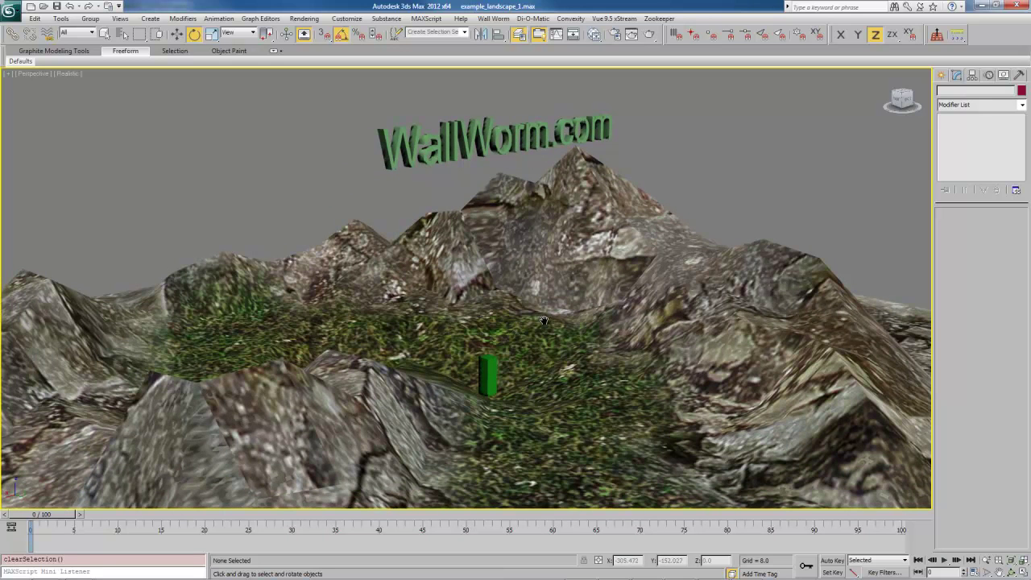
pyautogui.moveTo(591, 313); pyautogui.dragTo(572, 330, button='middle')
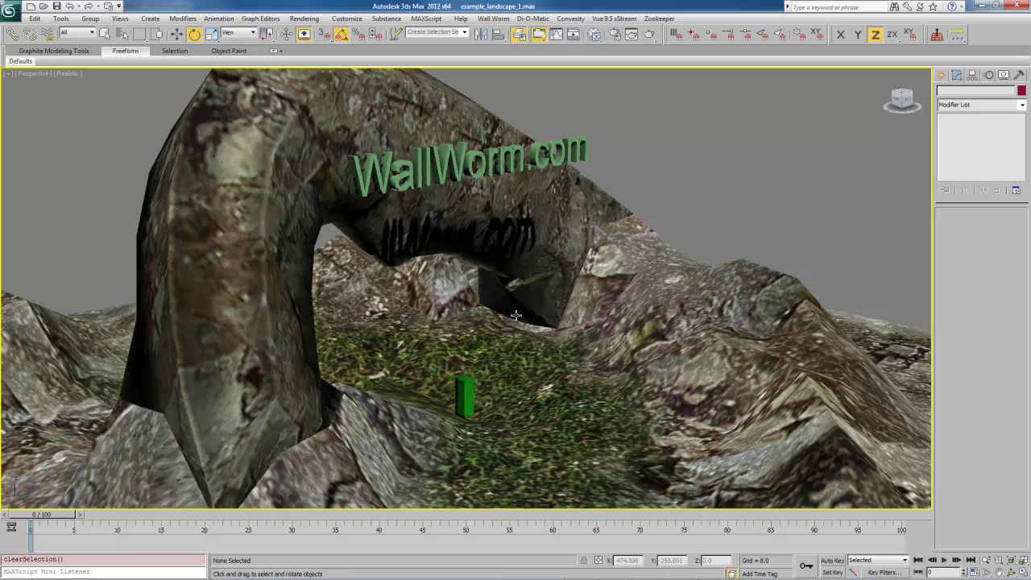
pyautogui.keyDown('alt'); pyautogui.moveTo(519, 307); pyautogui.dragTo(513, 315, button='middle'); pyautogui.keyUp('alt')
pyautogui.keyDown('alt'); pyautogui.moveTo(329, 348); pyautogui.dragTo(580, 303, button='middle'); pyautogui.keyUp('alt')
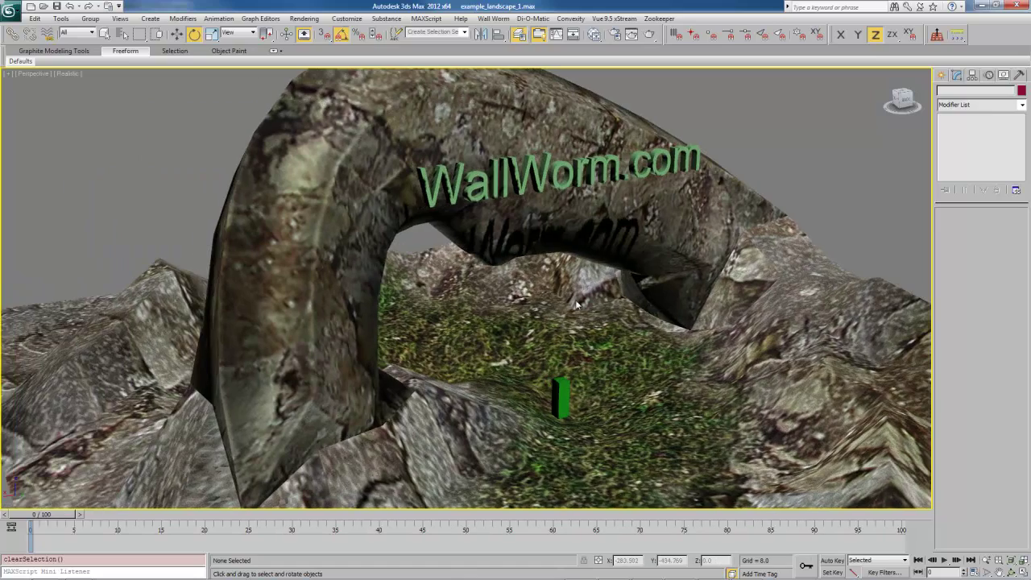
# Launch Wall Worm Model Tools and pick the arch as the model
pyautogui.click(493, 18)
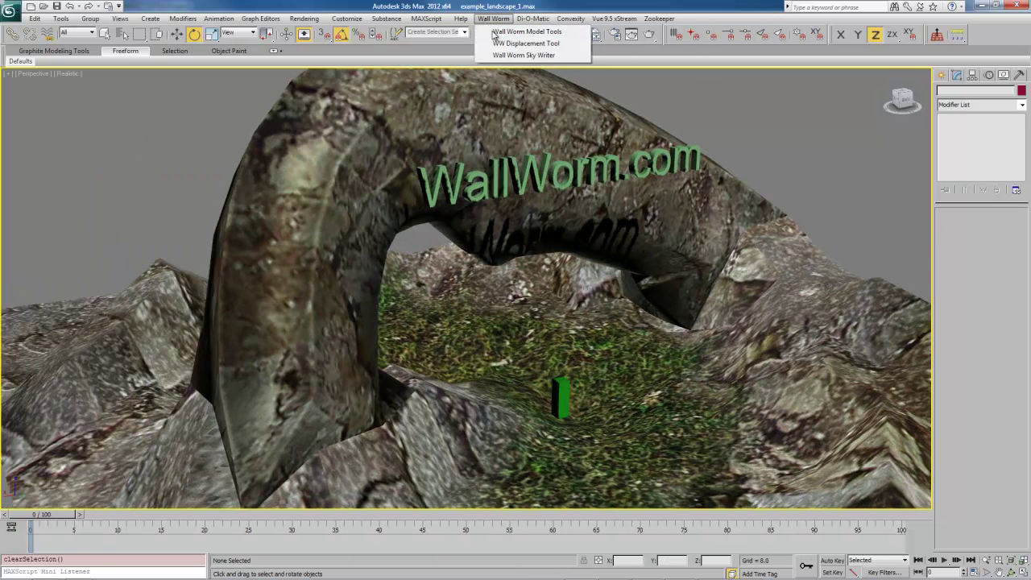
pyautogui.click(499, 32)
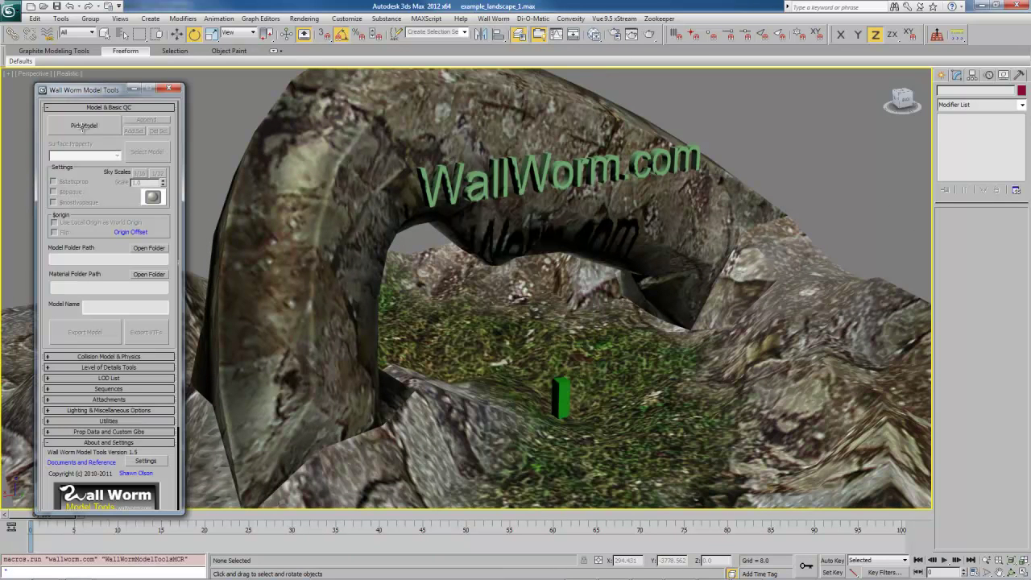
pyautogui.click(314, 236)
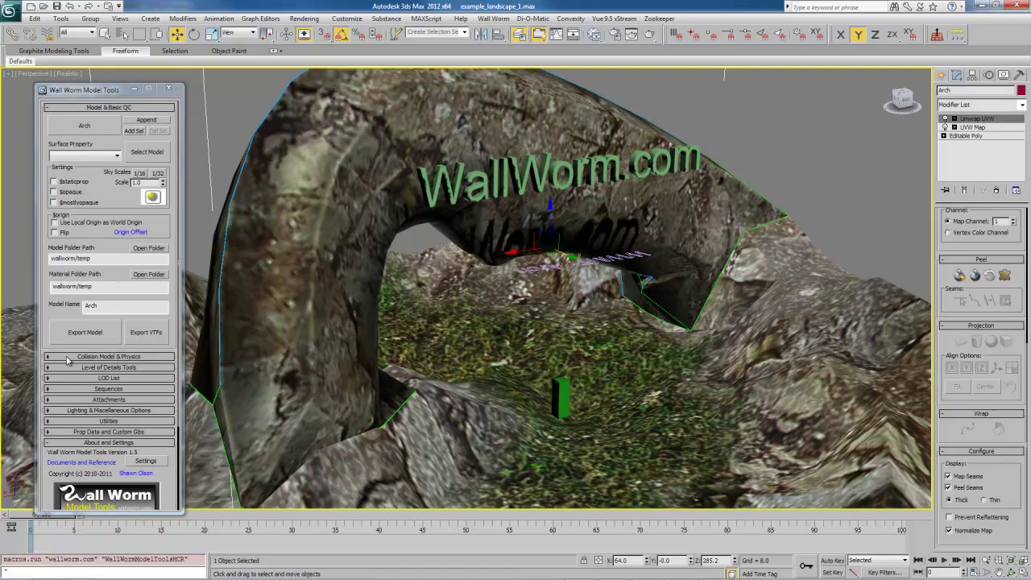
# Export the arch to Source and view arch.mdl with its physics hull shown
pyautogui.click(97, 356)
pyautogui.scroll(-3, 76, 319)
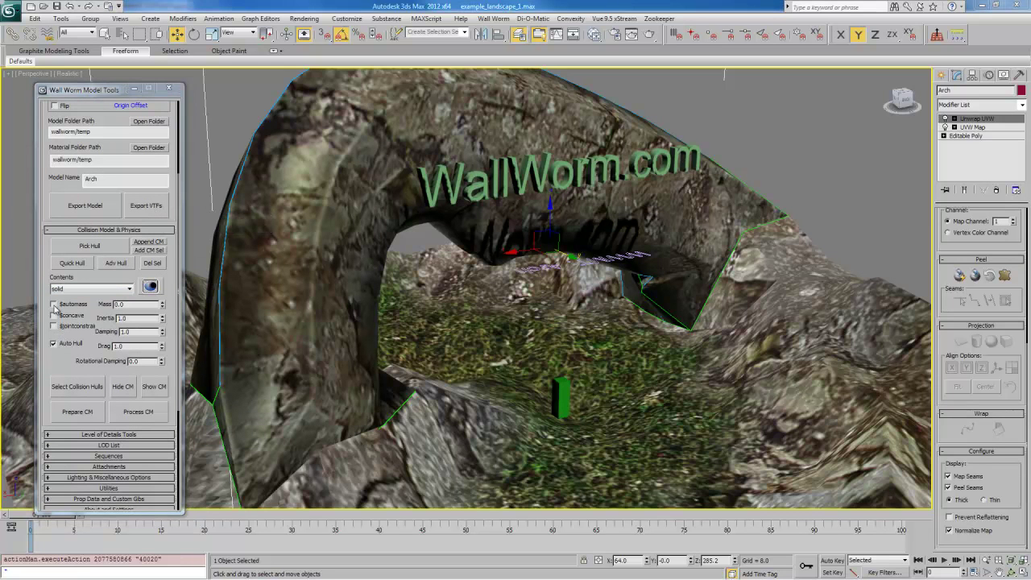
pyautogui.scroll(5, 56, 180)
pyautogui.click(82, 331)
pyautogui.moveTo(201, 170); pyautogui.dragTo(235, 181)
pyautogui.click(168, 275)
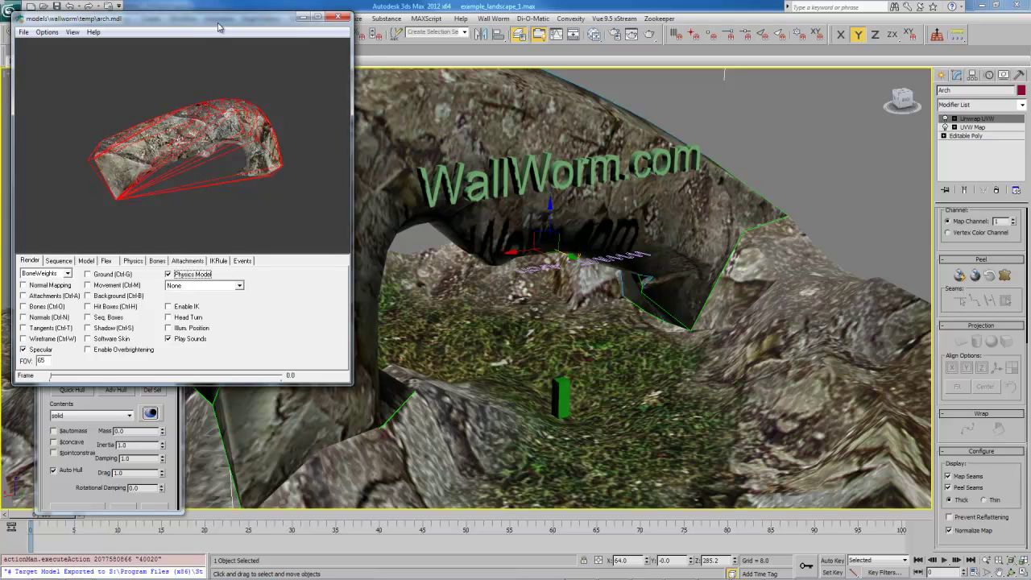
# Move the model viewer window down, then close it and the Source SDK launcher
pyautogui.moveTo(217, 23); pyautogui.dragTo(219, 48)
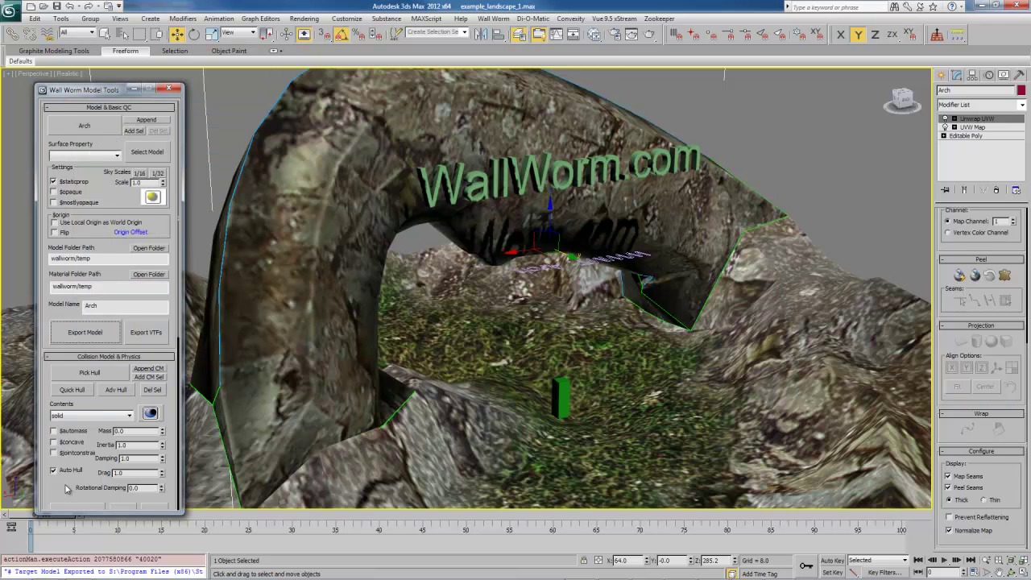
pyautogui.moveTo(66, 489); pyautogui.dragTo(56, 407)
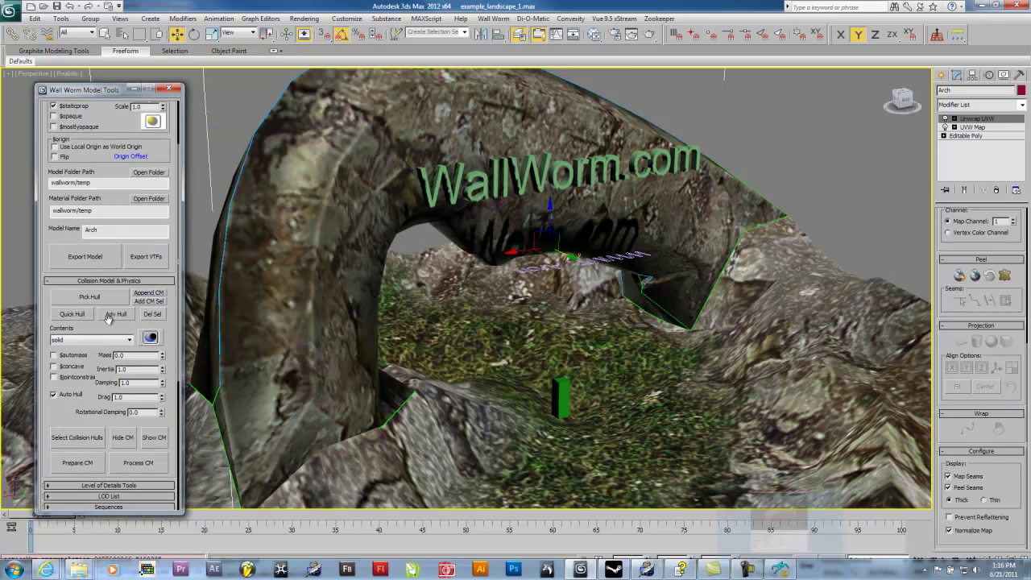
# Hide the nine-face base ring of one arch leg, then go back to Polygon level
pyautogui.moveTo(100, 328); pyautogui.dragTo(102, 444)
pyautogui.scroll(-5, 104, 279)
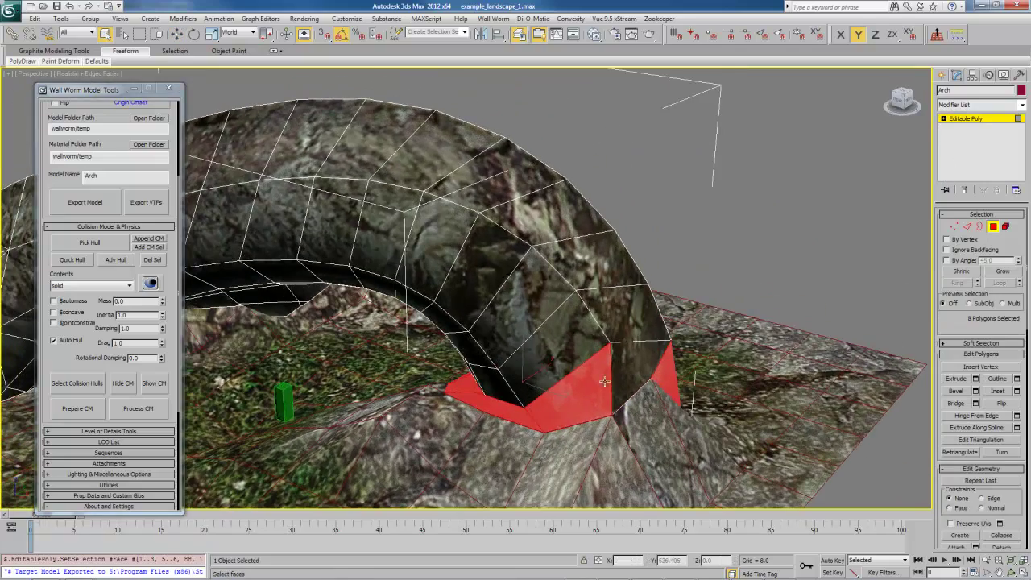
pyautogui.keyDown('alt'); pyautogui.moveTo(591, 382); pyautogui.dragTo(369, 294, button='middle'); pyautogui.keyUp('alt')
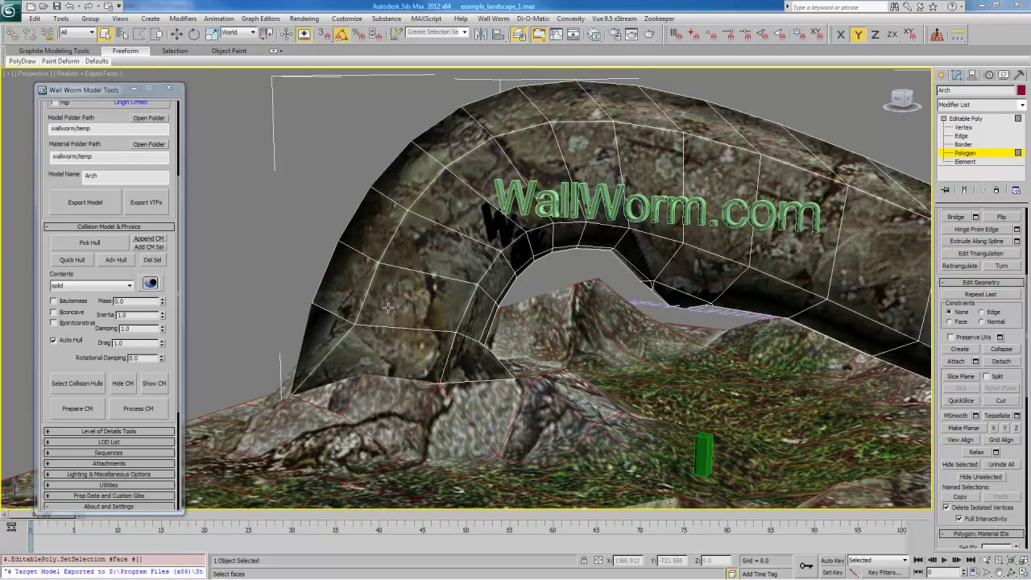
pyautogui.keyDown('alt'); pyautogui.moveTo(762, 157); pyautogui.dragTo(510, 336, button='middle'); pyautogui.keyUp('alt')
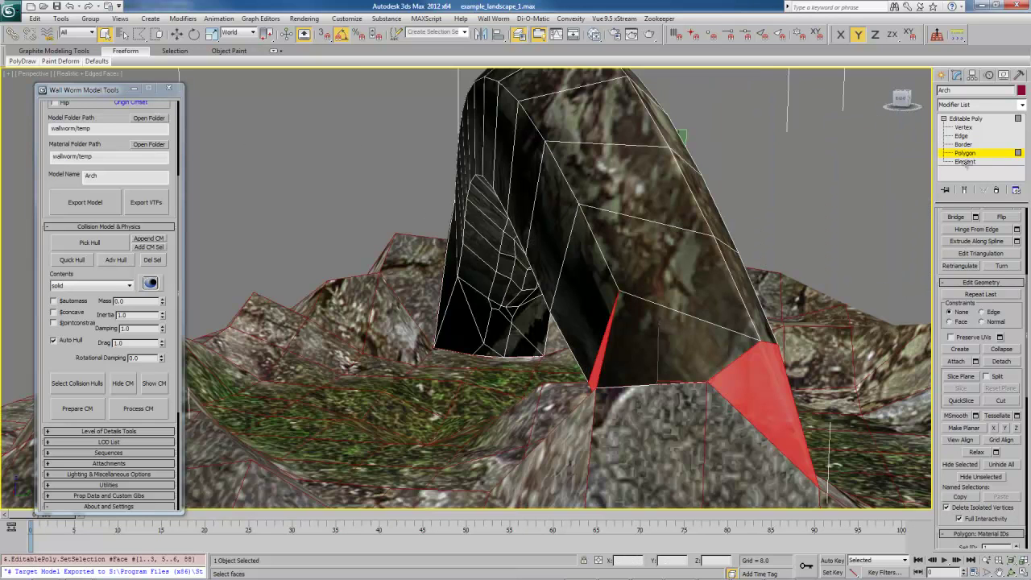
pyautogui.press('5')
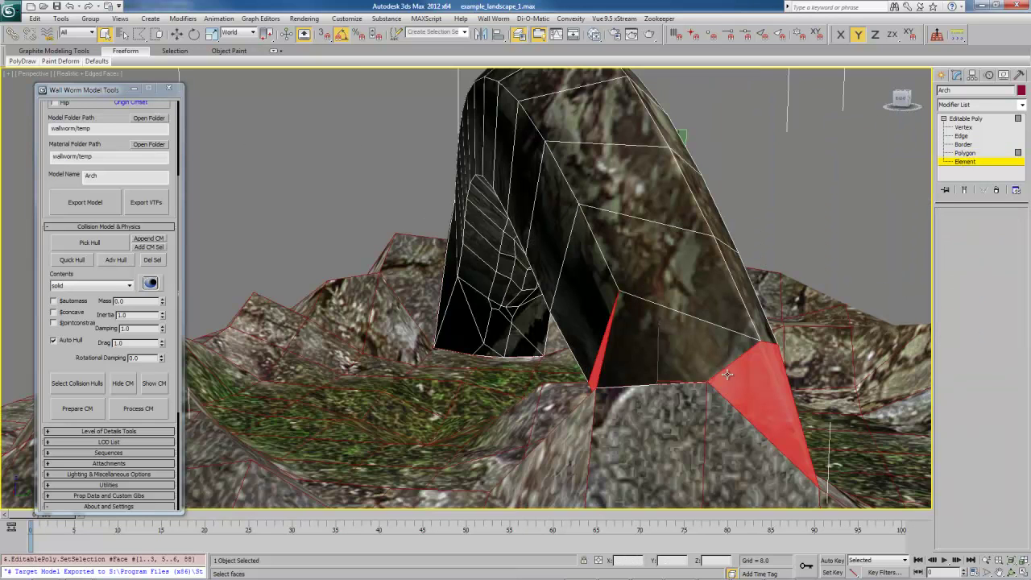
pyautogui.click(687, 352)
pyautogui.keyDown('alt'); pyautogui.moveTo(733, 370); pyautogui.dragTo(622, 350, button='middle'); pyautogui.keyUp('alt')
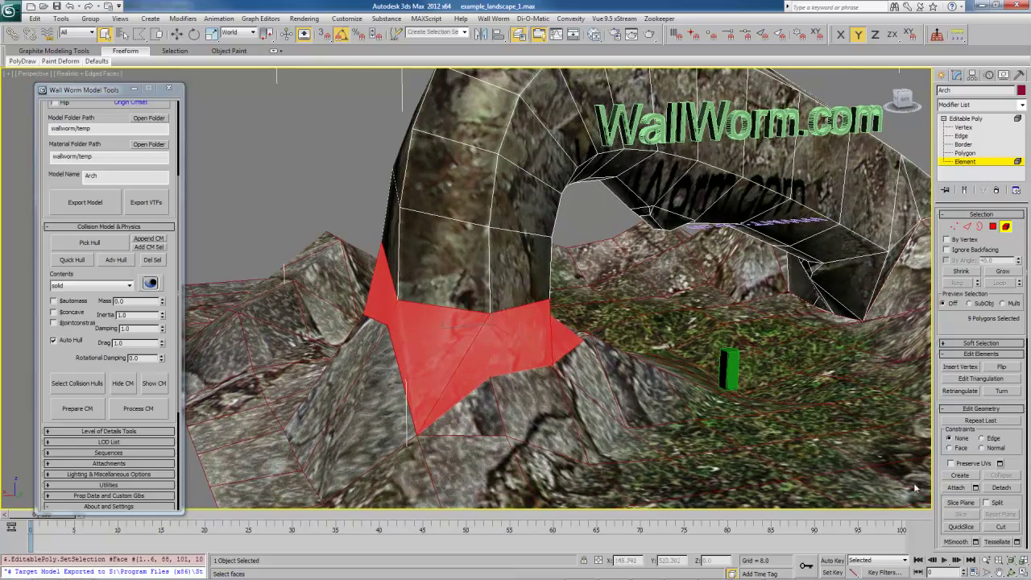
pyautogui.scroll(-5, 1009, 507)
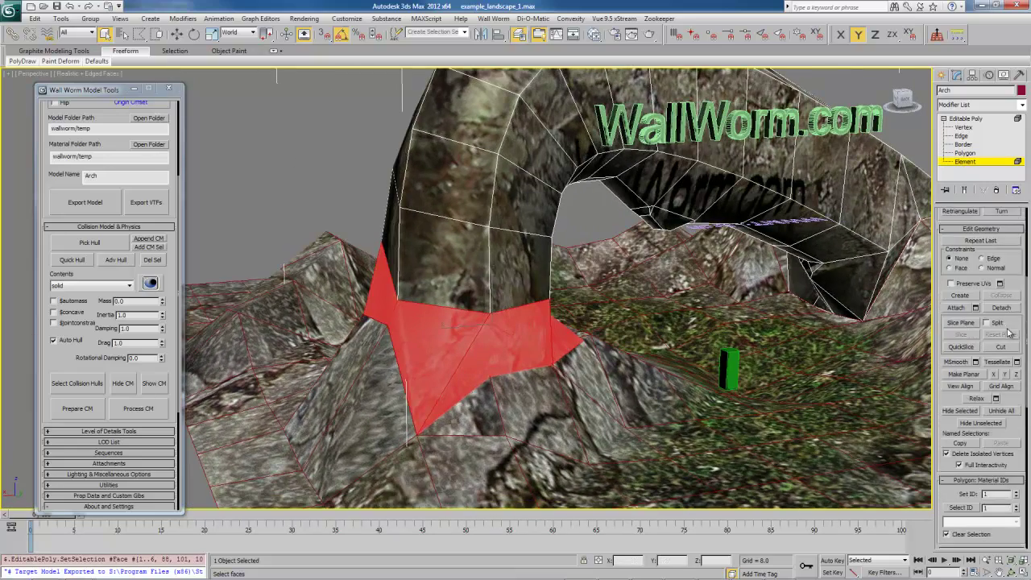
pyautogui.click(960, 410)
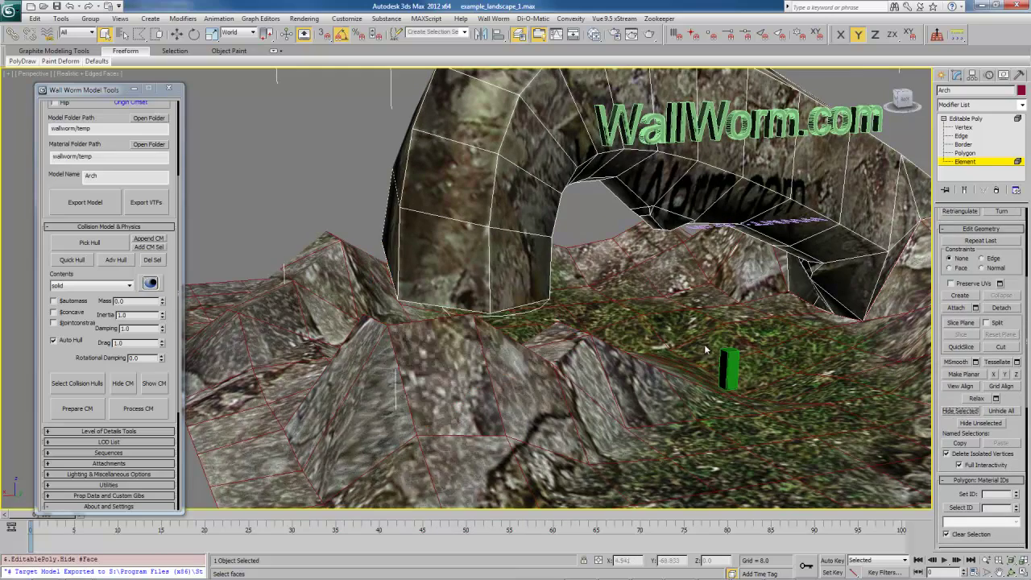
pyautogui.click(963, 153)
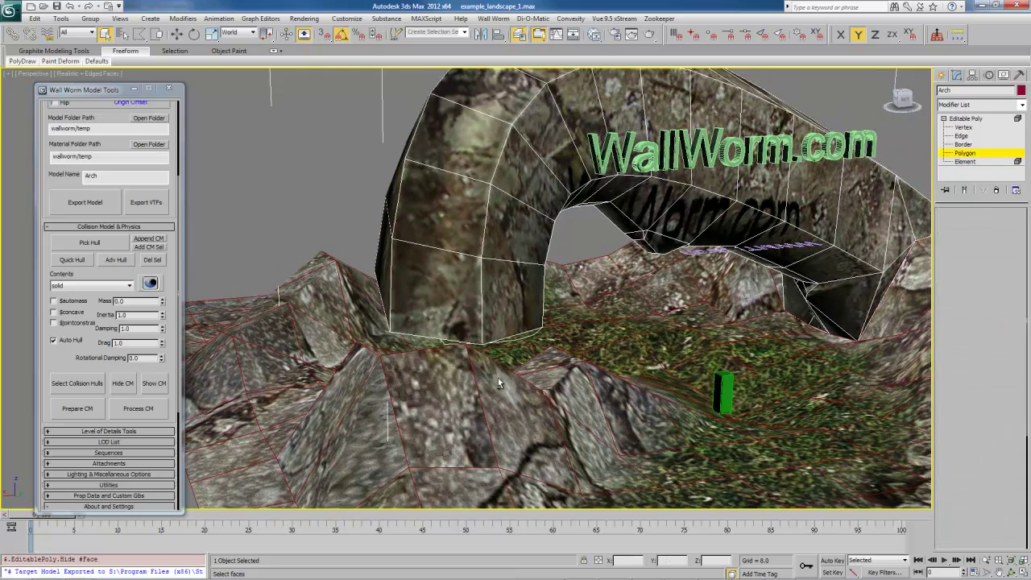
# Region-select 18 arch polygons, detach them to an element, and hide them
pyautogui.keyDown('alt'); pyautogui.moveTo(499, 383); pyautogui.dragTo(516, 338, button='middle'); pyautogui.keyUp('alt')
pyautogui.moveTo(309, 200)
pyautogui.mouseDown()
pyautogui.moveTo(284, 245)
pyautogui.moveTo(277, 314)
pyautogui.moveTo(514, 389)
pyautogui.moveTo(551, 299)
pyautogui.mouseUp()
pyautogui.keyDown('alt'); pyautogui.moveTo(550, 299); pyautogui.dragTo(658, 306, button='middle'); pyautogui.keyUp('alt')
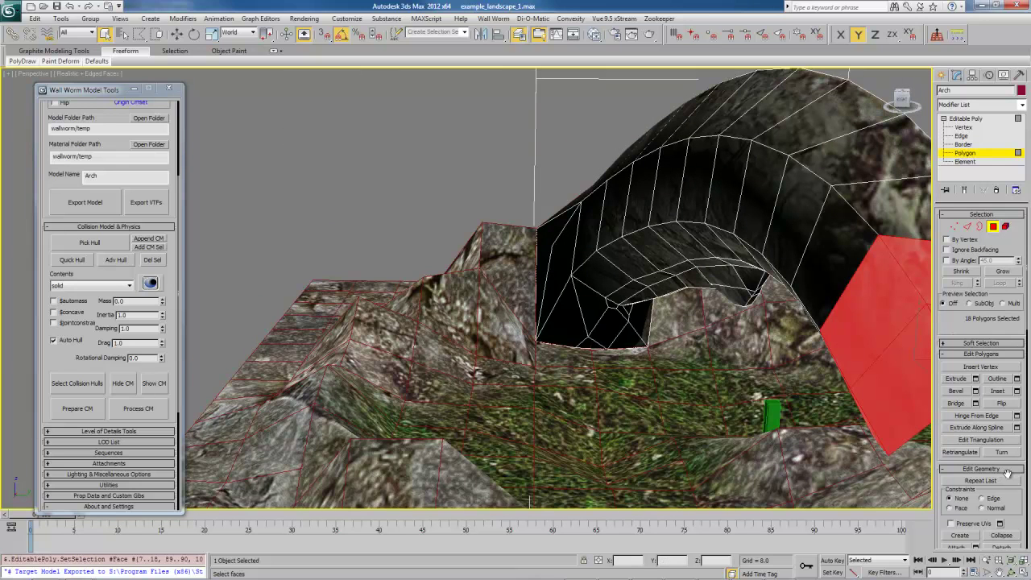
pyautogui.scroll(-5, 1006, 472)
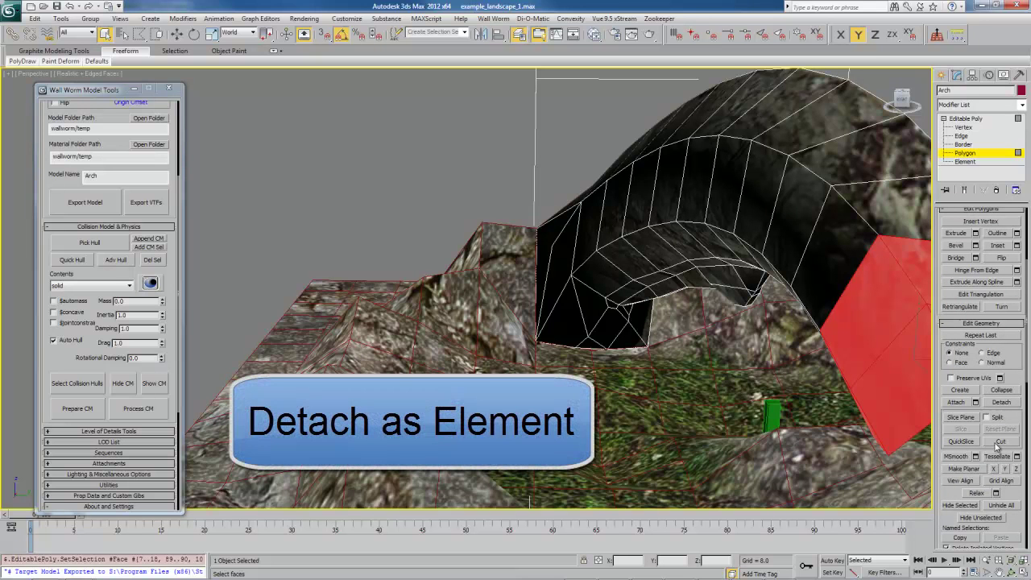
pyautogui.click(1001, 401)
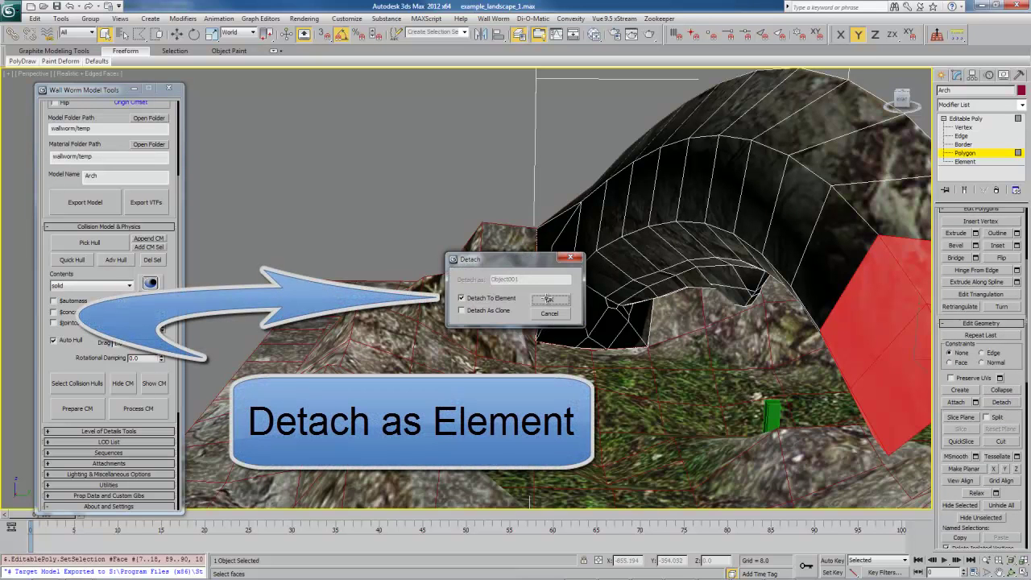
pyautogui.click(550, 300)
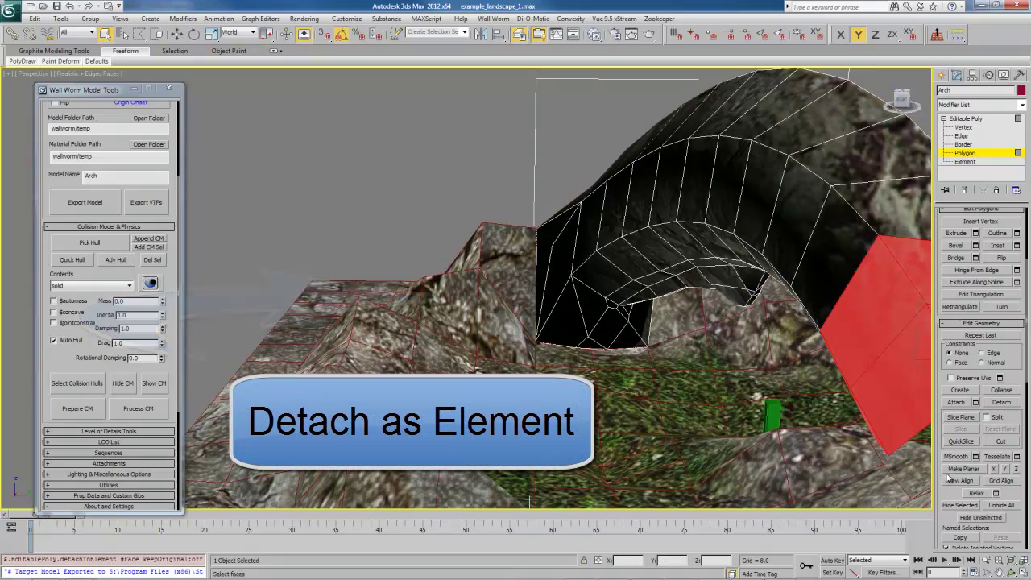
pyautogui.click(971, 504)
# Detach the next selected faces to an element and hide them
pyautogui.keyDown('alt'); pyautogui.moveTo(612, 338); pyautogui.dragTo(475, 257, button='middle'); pyautogui.keyUp('alt')
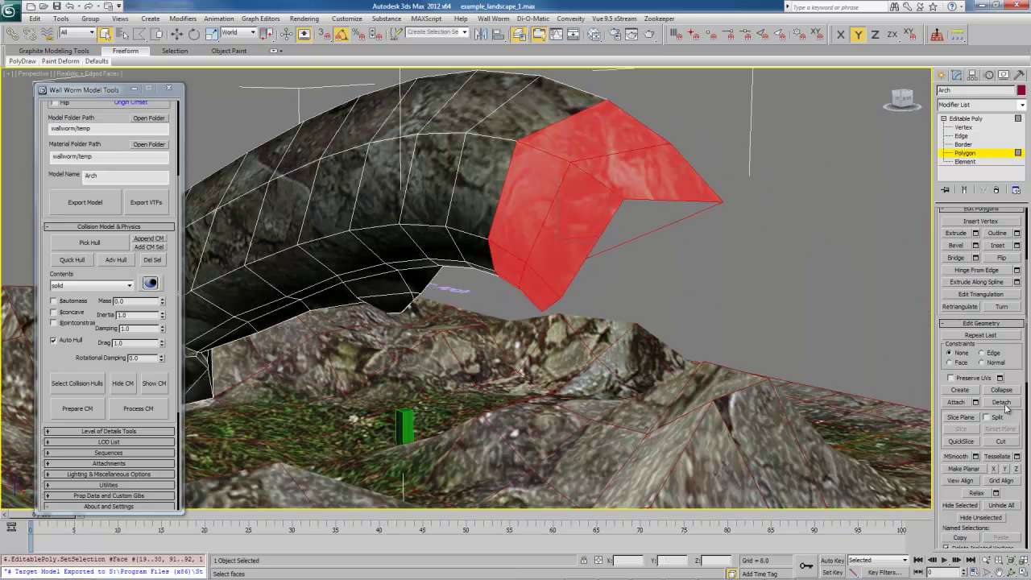
pyautogui.click(1003, 402)
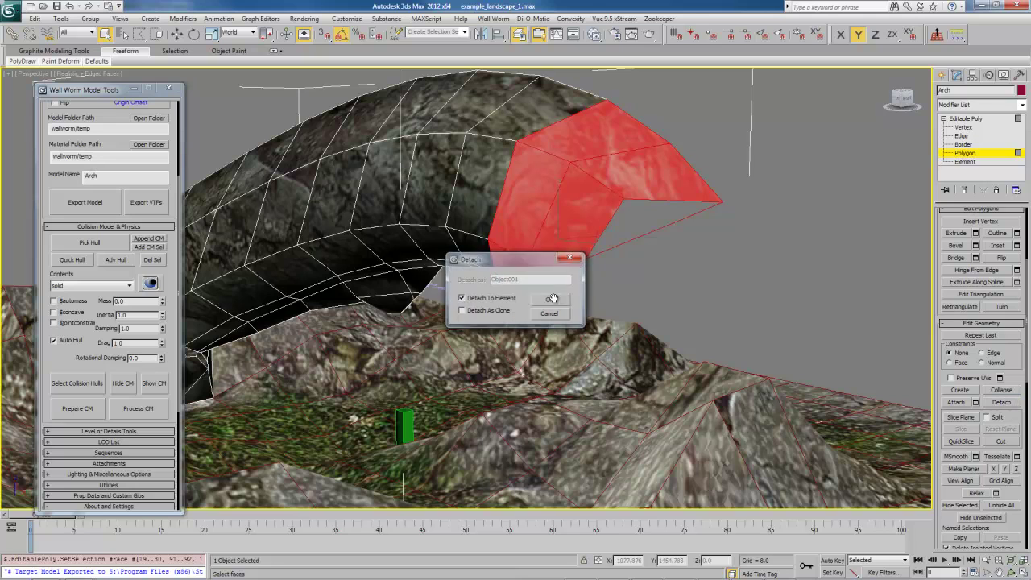
pyautogui.click(549, 301)
pyautogui.click(972, 506)
# Select the polygons on the arch's left end, detach them to an element, and hide them
pyautogui.keyDown('alt'); pyautogui.moveTo(693, 323); pyautogui.dragTo(454, 245, button='middle'); pyautogui.keyUp('alt')
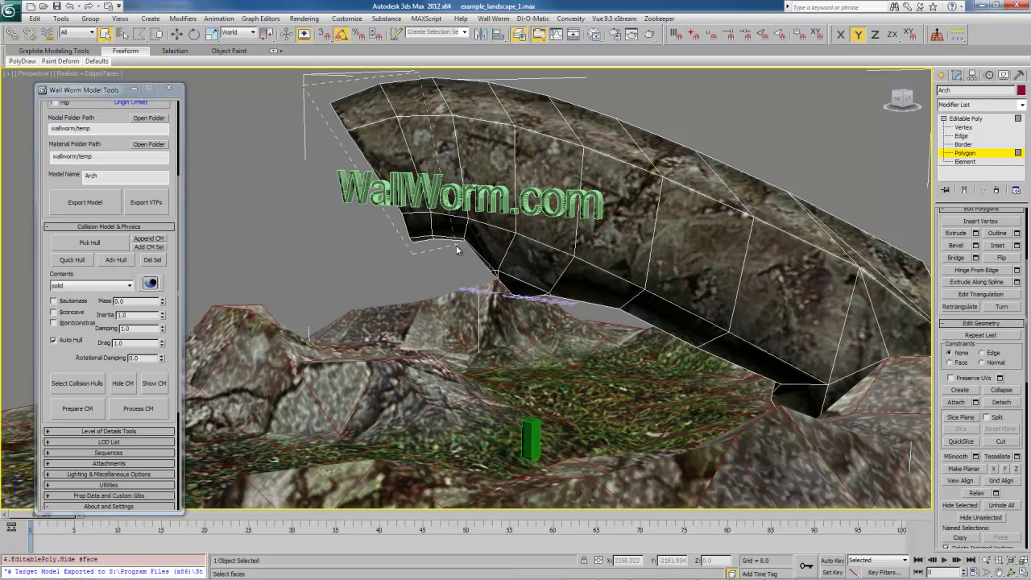
pyautogui.moveTo(455, 250); pyautogui.dragTo(460, 251)
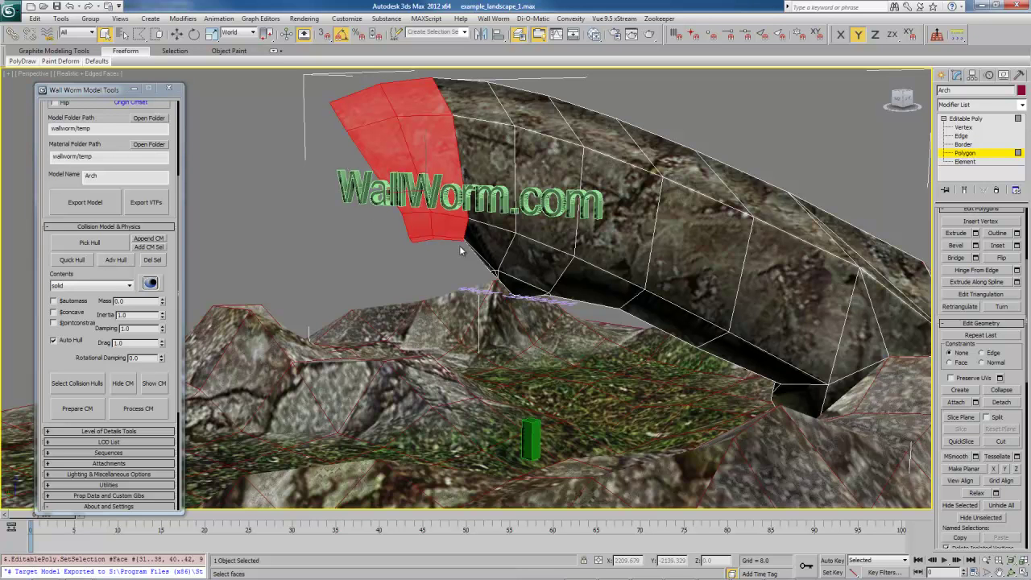
pyautogui.click(1001, 402)
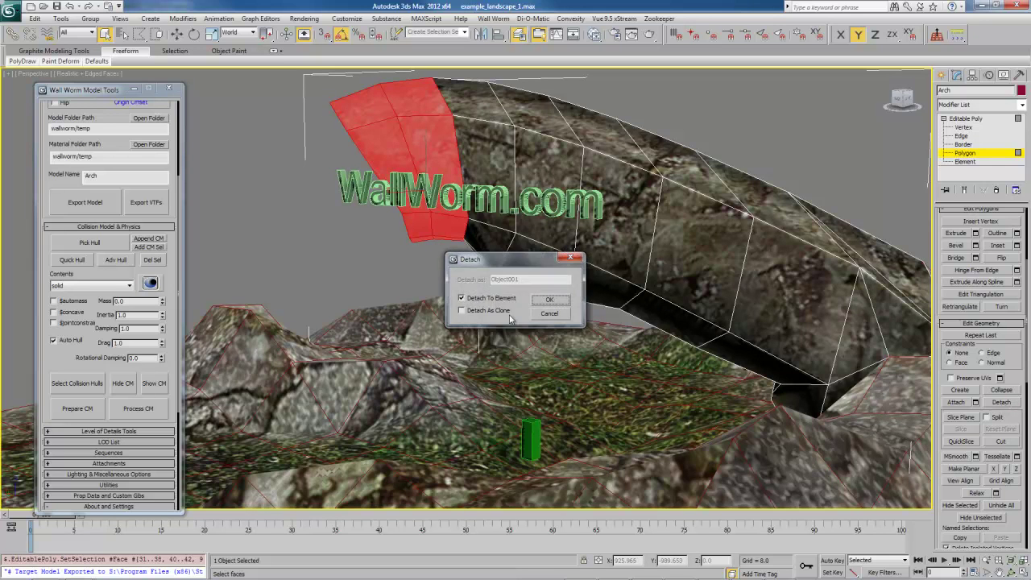
pyautogui.click(549, 302)
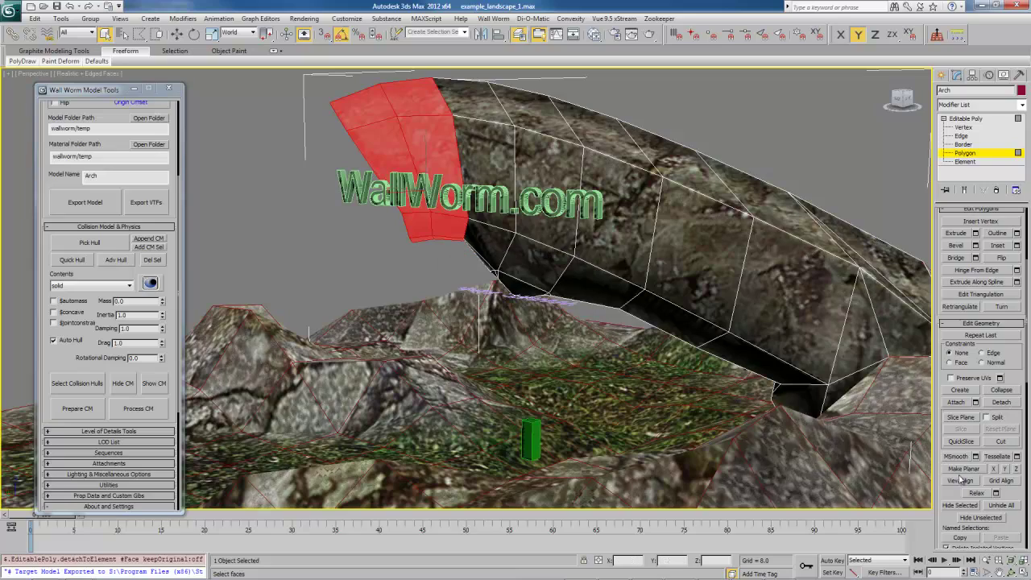
pyautogui.click(960, 505)
# Select an underside polygon, grow the selection along the arch, and add the left-tip polygon
pyautogui.keyDown('alt'); pyautogui.moveTo(474, 300); pyautogui.dragTo(603, 275, button='middle'); pyautogui.keyUp('alt')
pyautogui.click(623, 261)
pyautogui.scroll(5, 982, 266)
pyautogui.click(1002, 271)
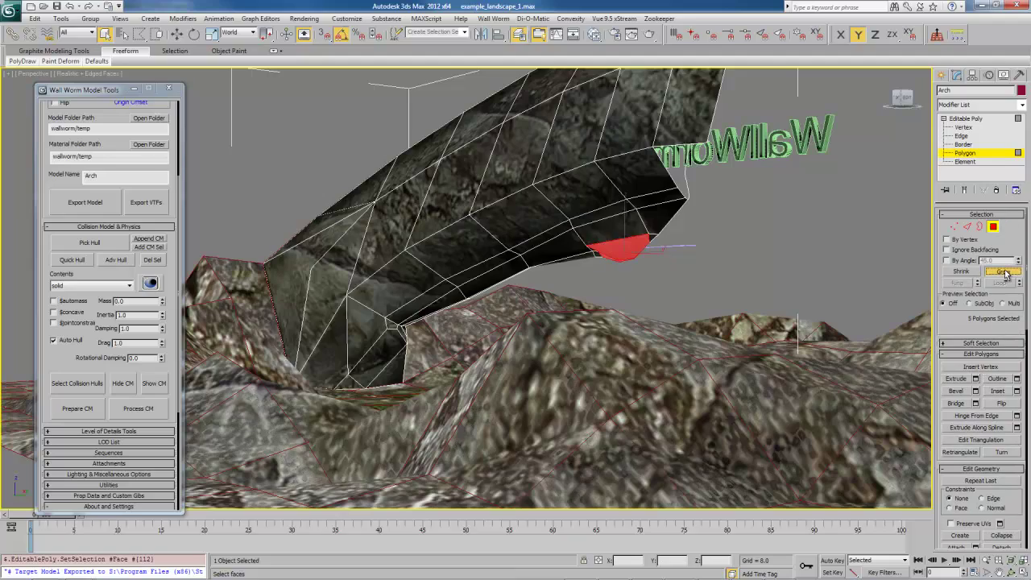
pyautogui.click(1001, 270)
pyautogui.keyDown('alt'); pyautogui.moveTo(708, 258); pyautogui.dragTo(552, 250, button='middle'); pyautogui.keyUp('alt')
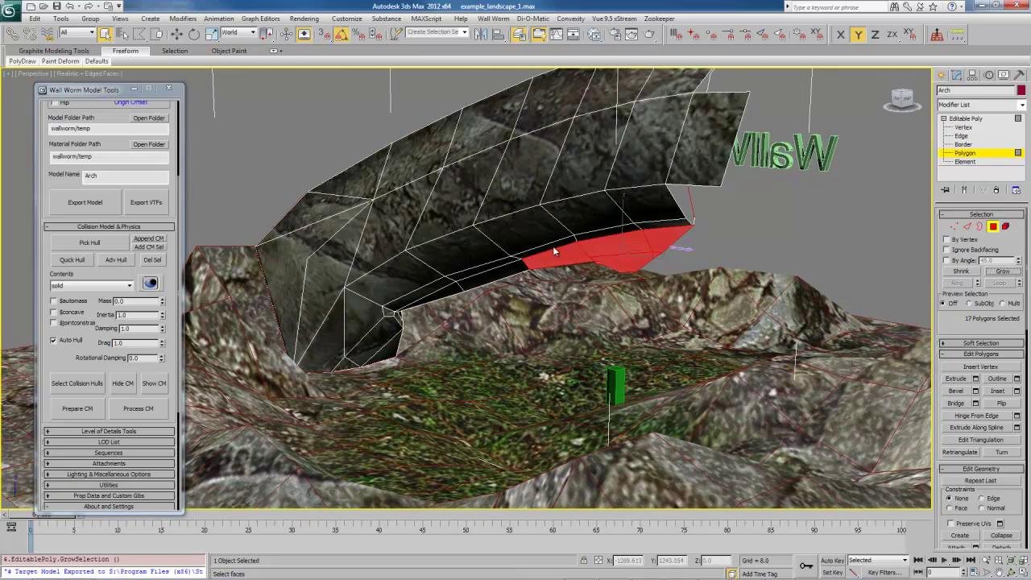
pyautogui.keyDown('ctrl'); pyautogui.click(554, 247); pyautogui.keyUp('ctrl')
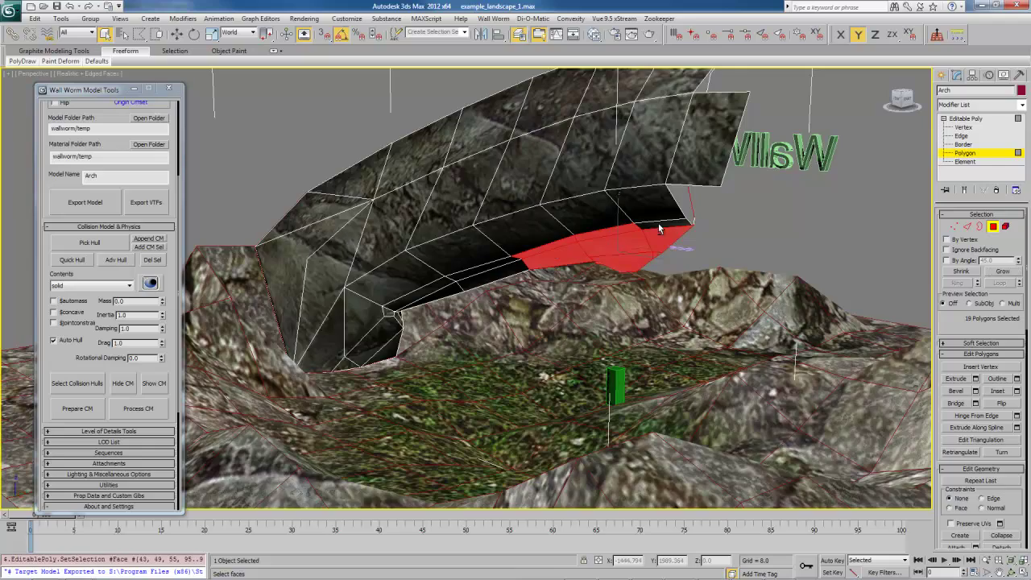
pyautogui.keyDown('alt'); pyautogui.moveTo(626, 317); pyautogui.dragTo(486, 300, button='middle'); pyautogui.keyUp('alt')
pyautogui.keyDown('ctrl'); pyautogui.click(263, 204); pyautogui.keyUp('ctrl')
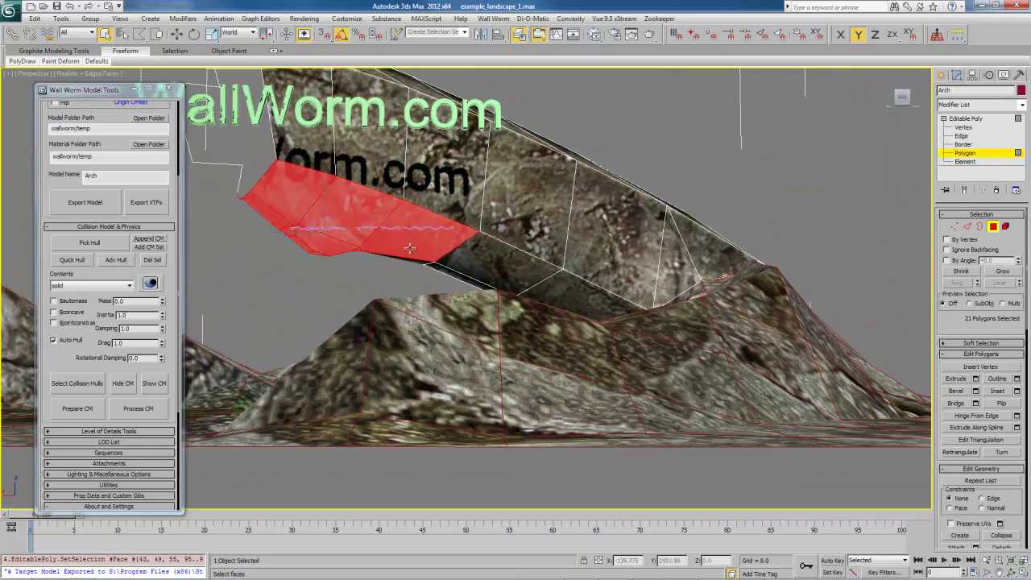
# Detach the 22 underside faces to an element, hide them, then unhide all faces
pyautogui.keyDown('alt'); pyautogui.moveTo(372, 255); pyautogui.dragTo(426, 274, button='middle'); pyautogui.keyUp('alt')
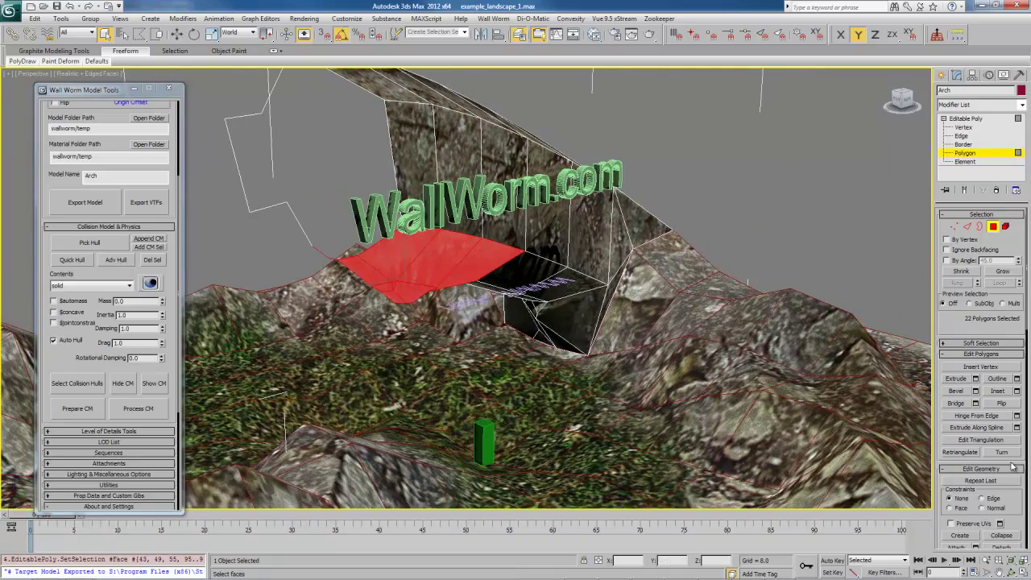
pyautogui.scroll(-5, 1013, 463)
pyautogui.click(1001, 411)
pyautogui.click(458, 272)
pyautogui.click(543, 303)
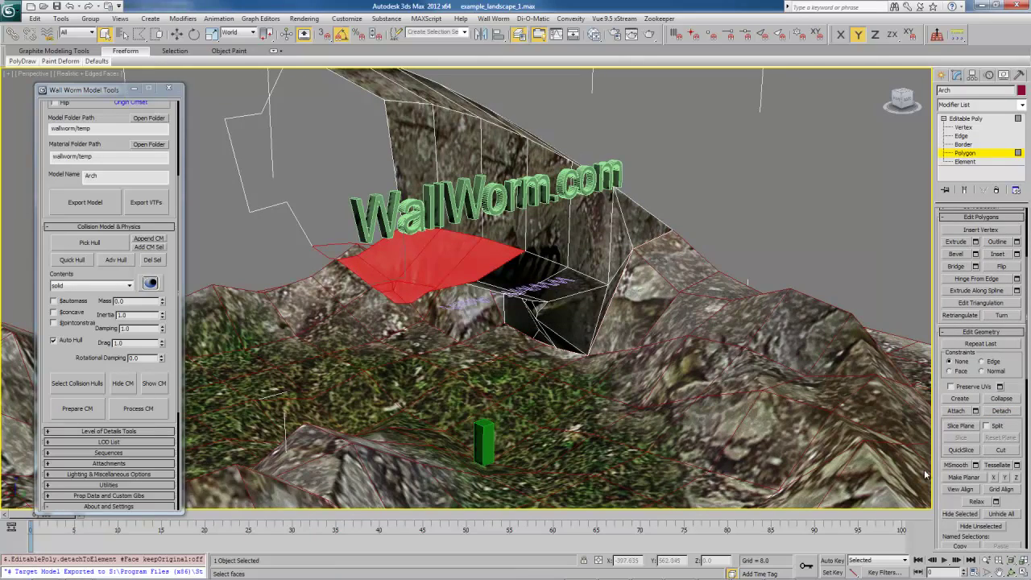
pyautogui.click(962, 513)
pyautogui.keyDown('alt'); pyautogui.moveTo(513, 292); pyautogui.dragTo(896, 129, button='middle'); pyautogui.keyUp('alt')
pyautogui.hotkey('alt', 'u')
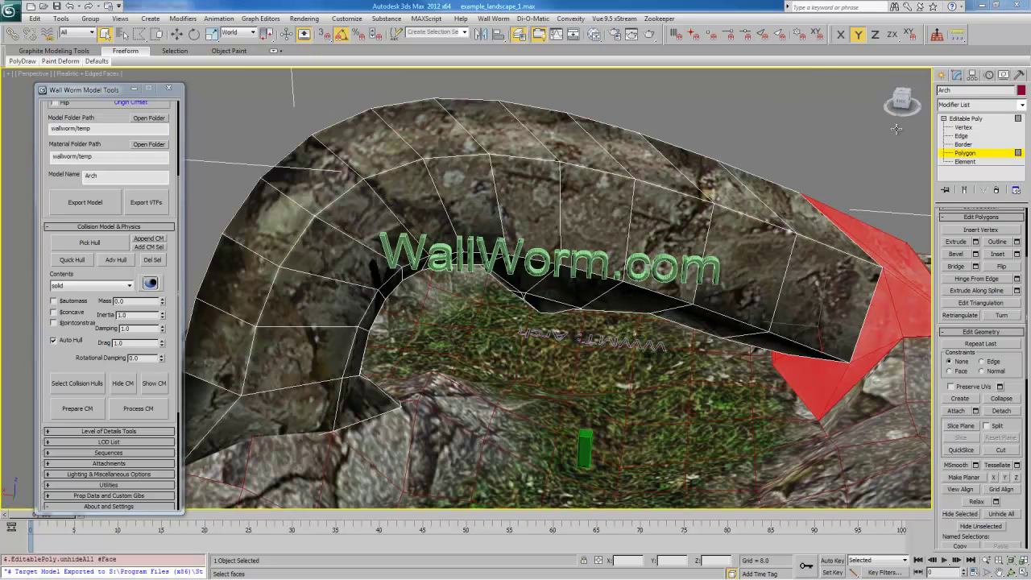
# At Element level, select each arch piece in turn, ending with the 9-polygon lower-left strip
pyautogui.click(967, 162)
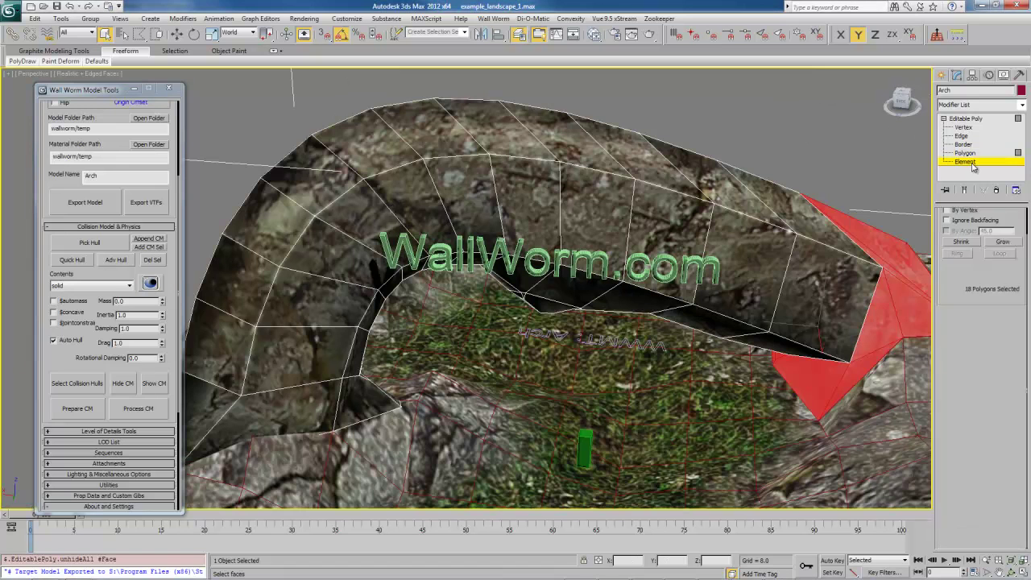
pyautogui.click(804, 233)
pyautogui.click(673, 219)
pyautogui.click(450, 183)
pyautogui.click(562, 290)
pyautogui.click(355, 253)
pyautogui.click(313, 342)
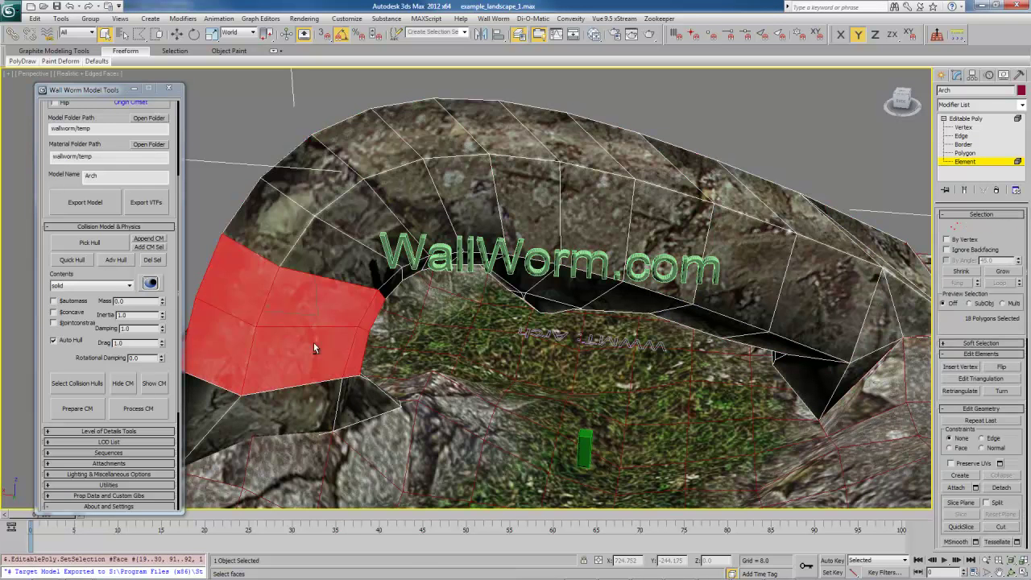
pyautogui.click(335, 412)
pyautogui.keyDown('alt'); pyautogui.moveTo(437, 293); pyautogui.dragTo(470, 268, button='middle'); pyautogui.keyUp('alt')
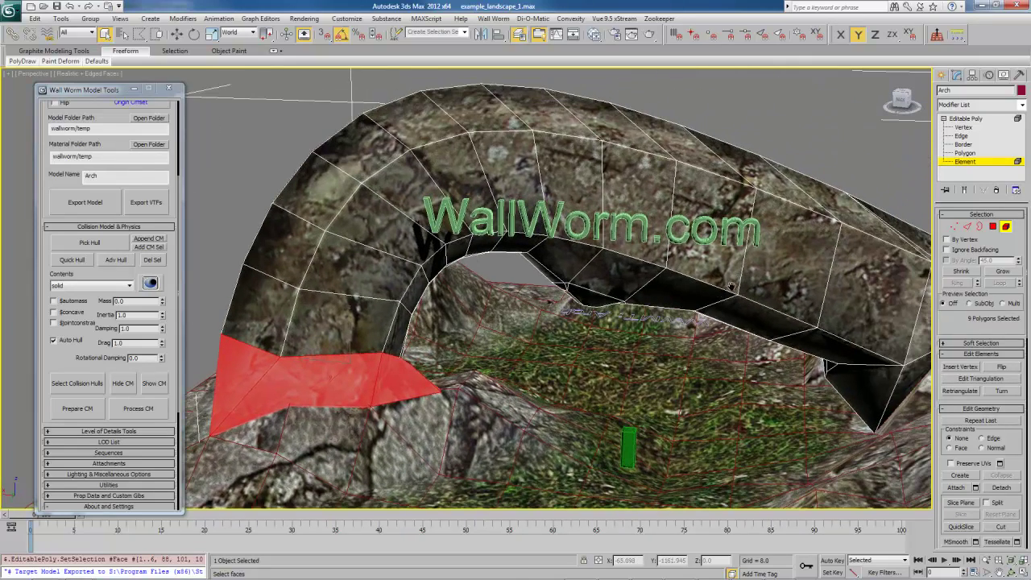
pyautogui.keyDown('alt'); pyautogui.moveTo(403, 290); pyautogui.dragTo(464, 312, button='middle'); pyautogui.keyUp('alt')
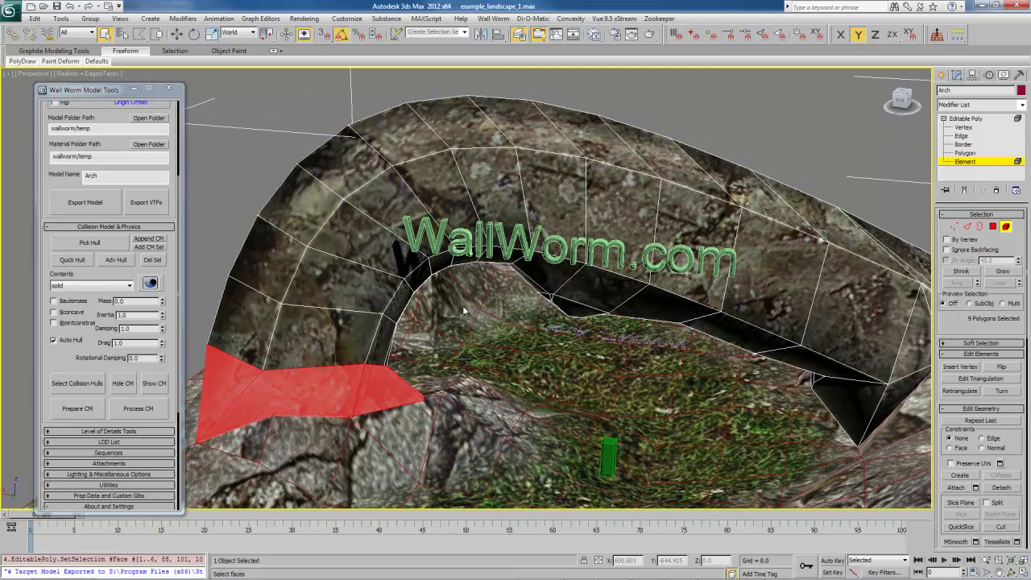
# Generate convex hulls for the arch elements with Quick Hull and inspect several hull pieces
pyautogui.click(74, 261)
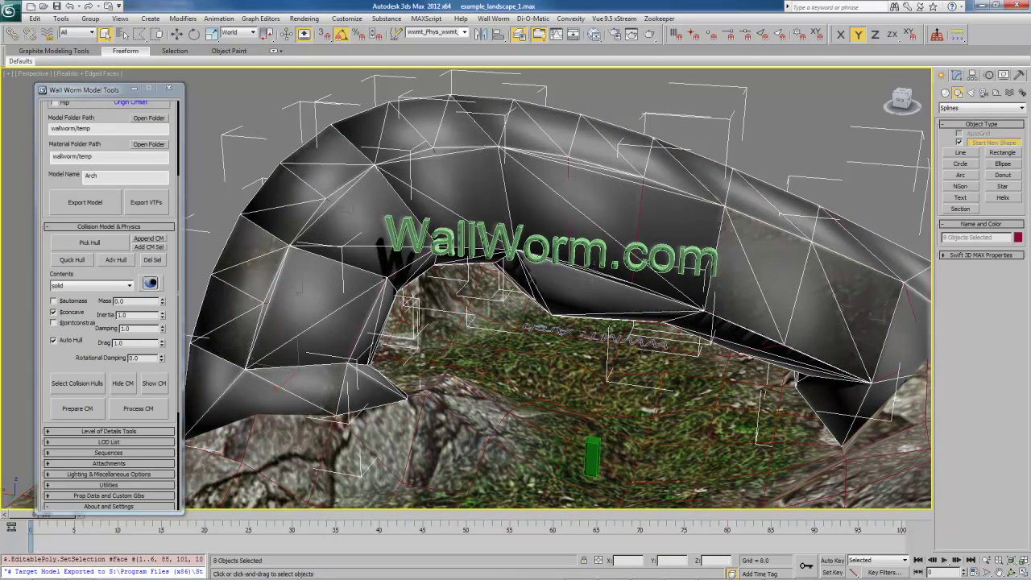
pyautogui.click(676, 167)
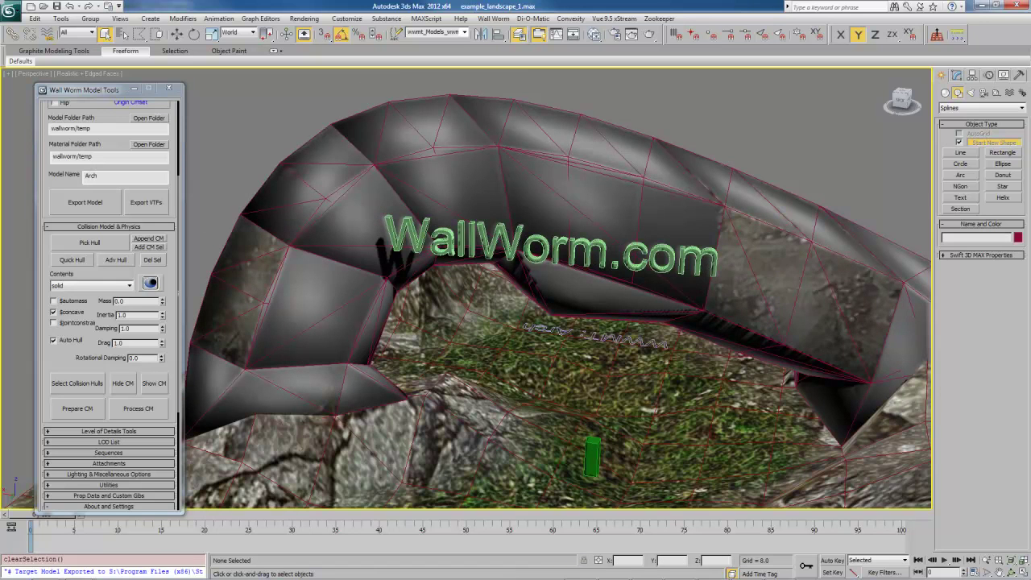
pyautogui.click(394, 174)
pyautogui.click(261, 181)
pyautogui.click(567, 186)
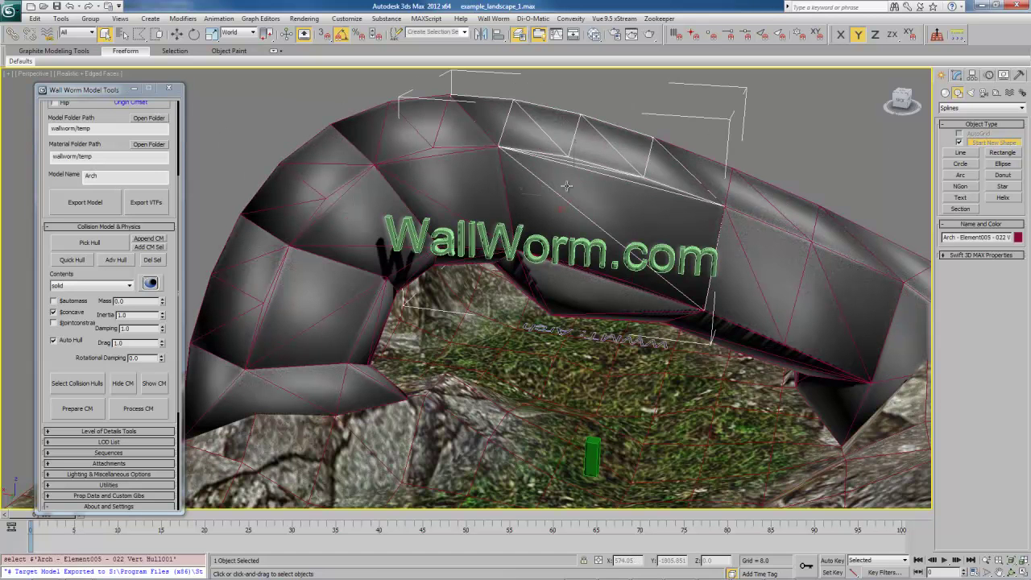
pyautogui.click(569, 299)
# Check another hull piece from a new angle and turn off Auto Hull
pyautogui.keyDown('alt'); pyautogui.moveTo(486, 362); pyautogui.dragTo(351, 278, button='middle'); pyautogui.keyUp('alt')
pyautogui.click(351, 277)
pyautogui.keyDown('alt'); pyautogui.moveTo(587, 360); pyautogui.dragTo(645, 345, button='middle'); pyautogui.keyUp('alt')
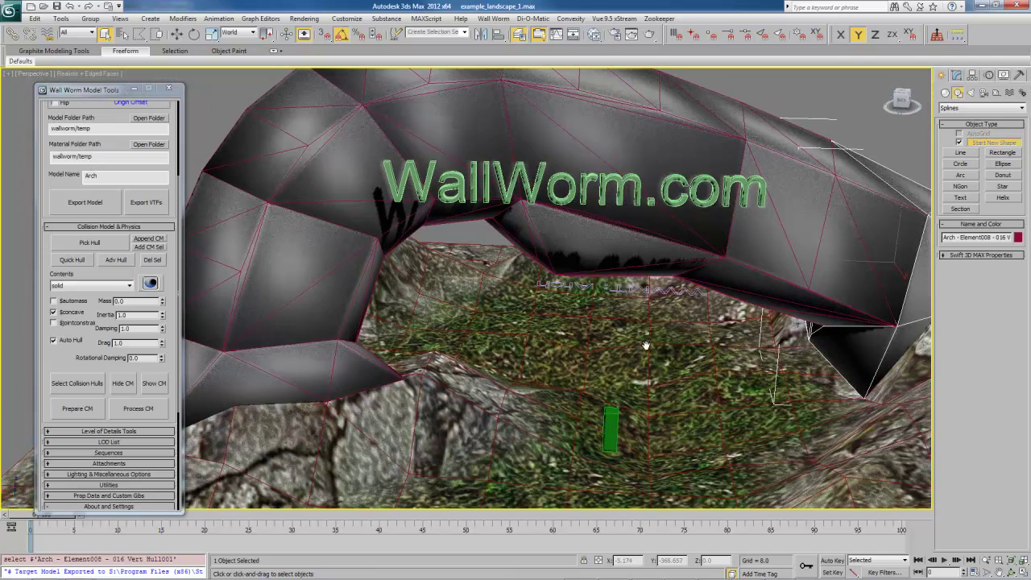
pyautogui.click(53, 340)
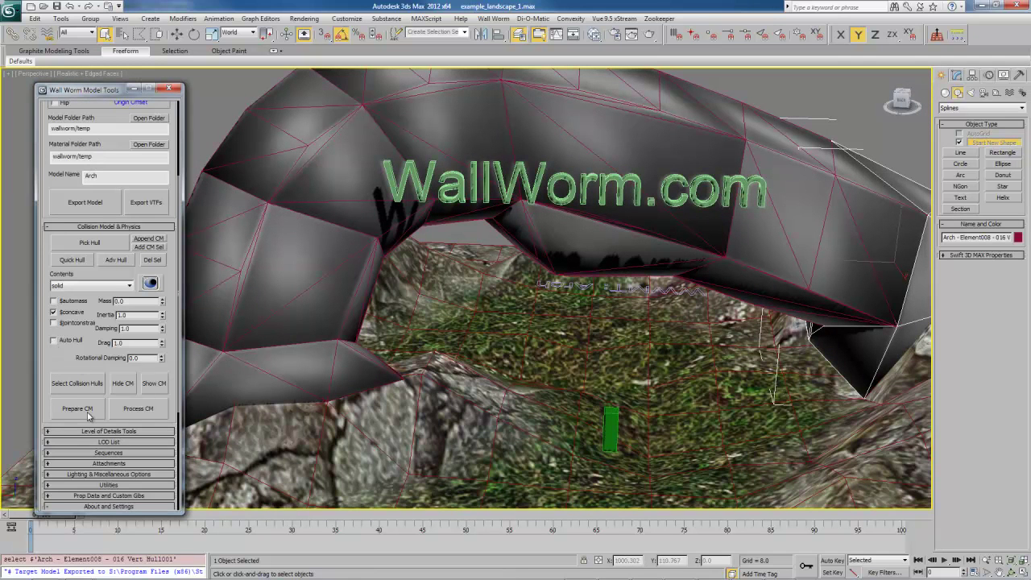
# Re-export and compile the arch, dismiss the report and console, and bring up arch.mdl
pyautogui.click(85, 203)
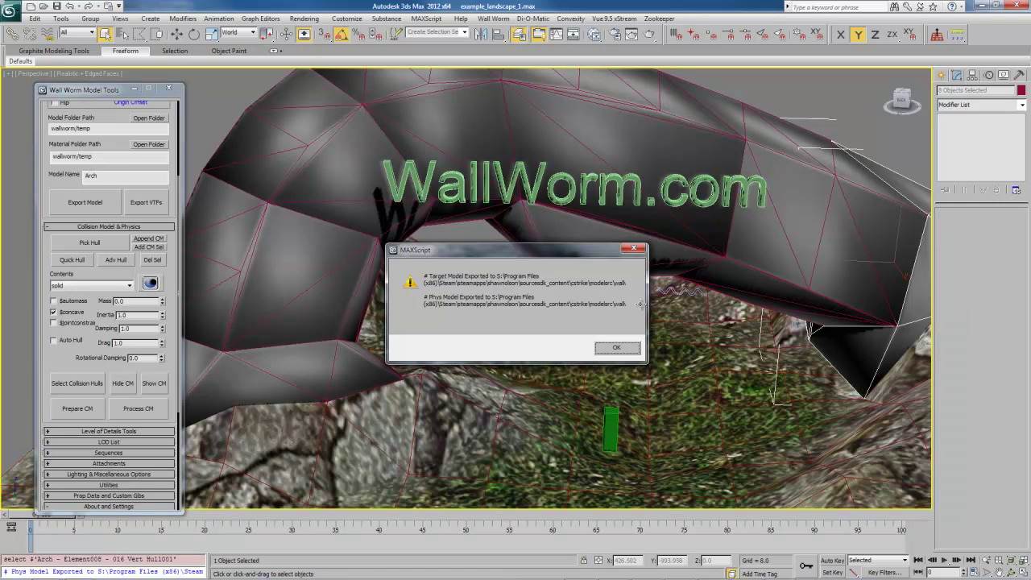
pyautogui.click(616, 348)
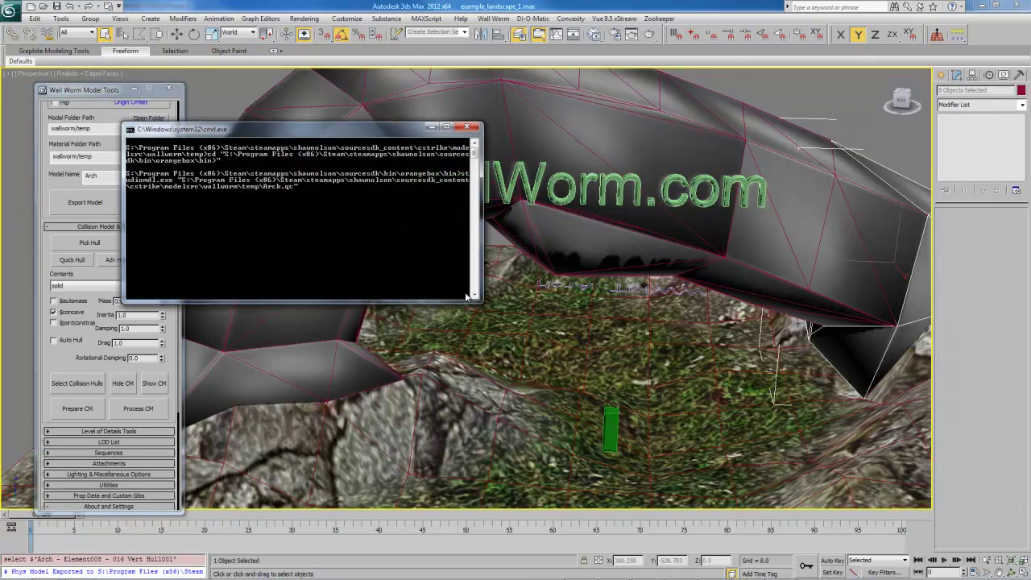
pyautogui.press('Return')
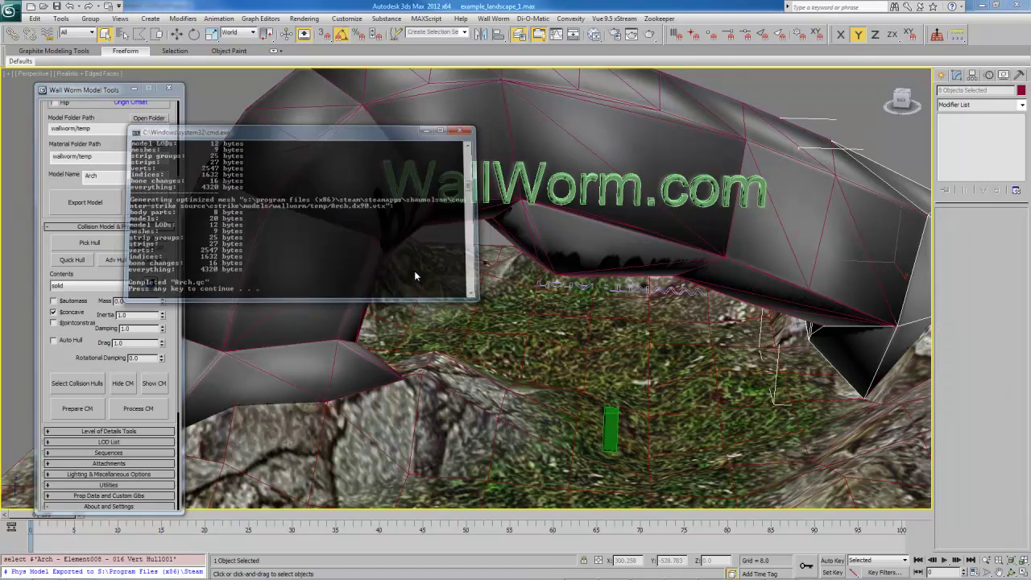
pyautogui.click(780, 570)
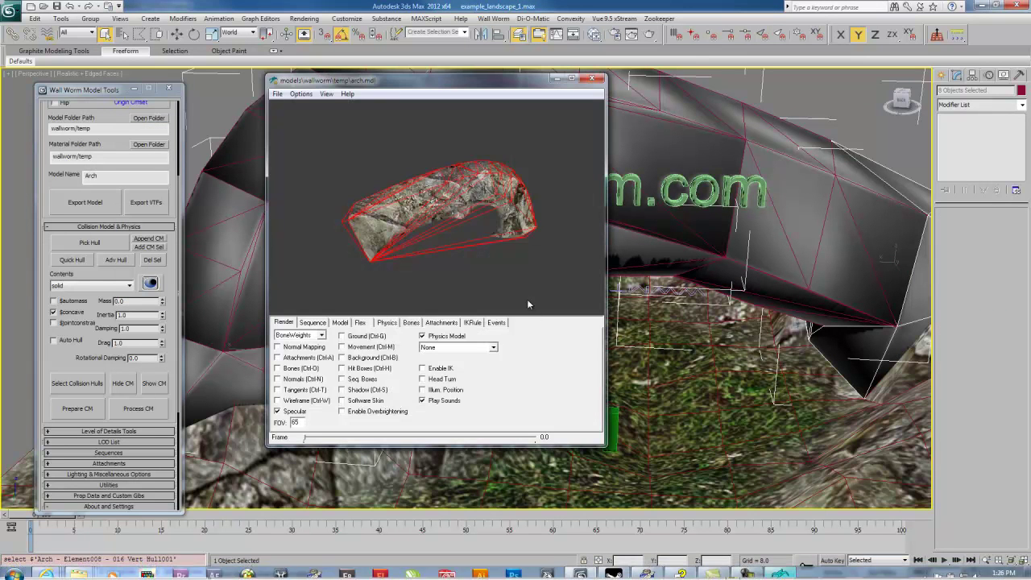
# Refresh arch.mdl, rotate it to inspect the red collision hulls, then close the viewer
pyautogui.click(278, 94)
pyautogui.click(298, 117)
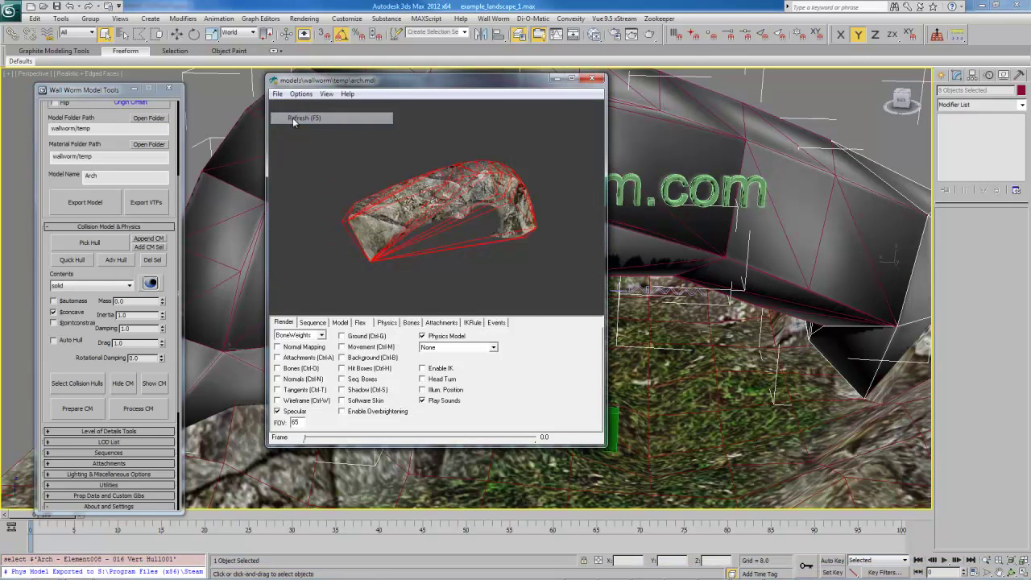
pyautogui.moveTo(431, 235); pyautogui.dragTo(536, 227)
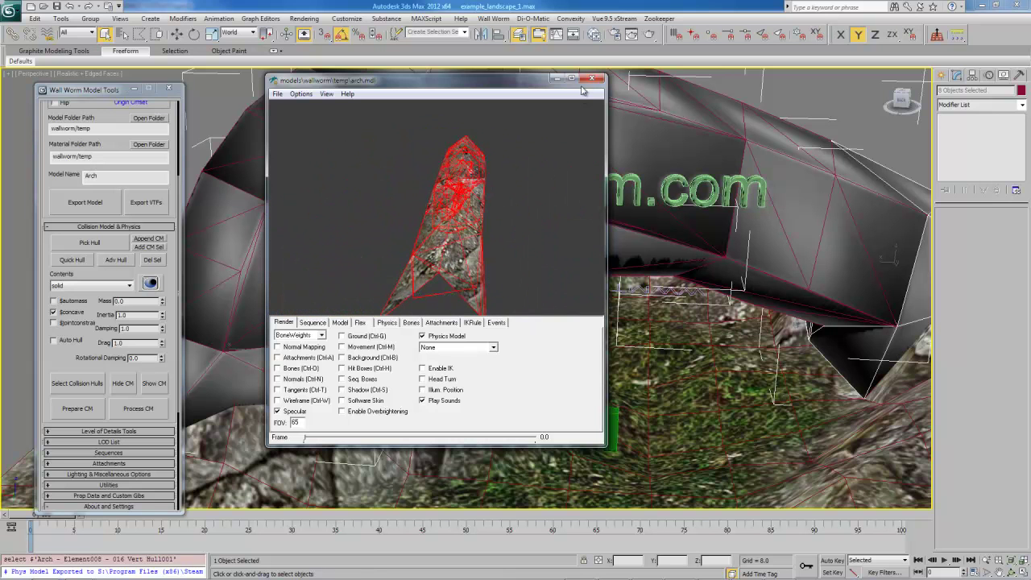
pyautogui.click(592, 79)
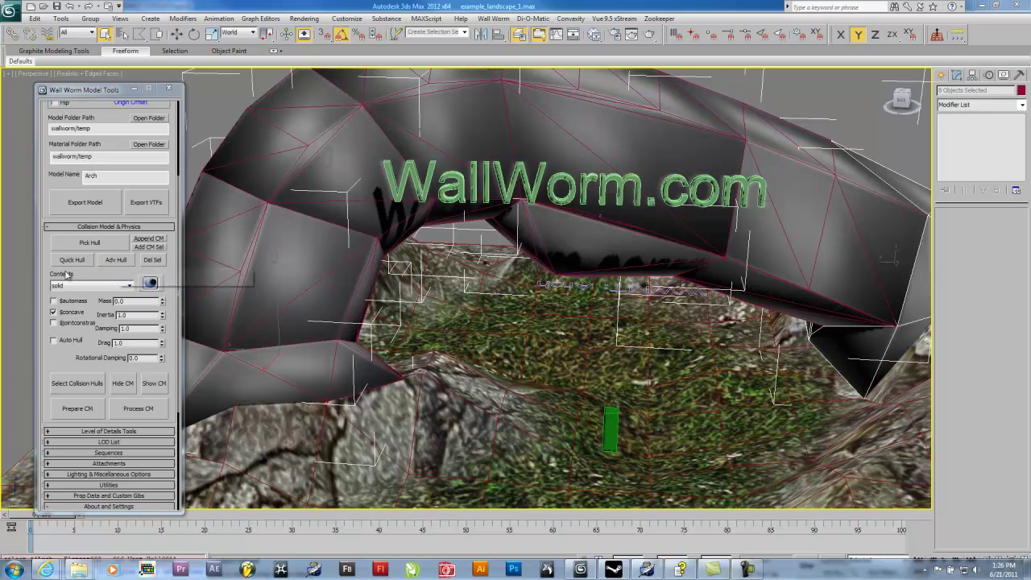
pyautogui.moveTo(411, 304); pyautogui.dragTo(629, 327, button='middle')
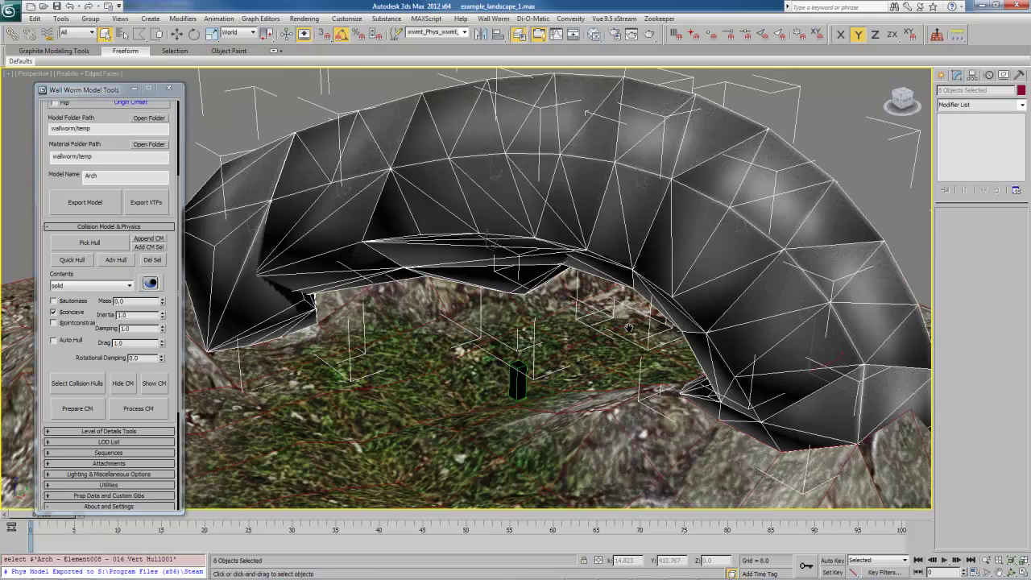
pyautogui.keyDown('alt'); pyautogui.moveTo(244, 293); pyautogui.dragTo(257, 314, button='middle'); pyautogui.keyUp('alt')
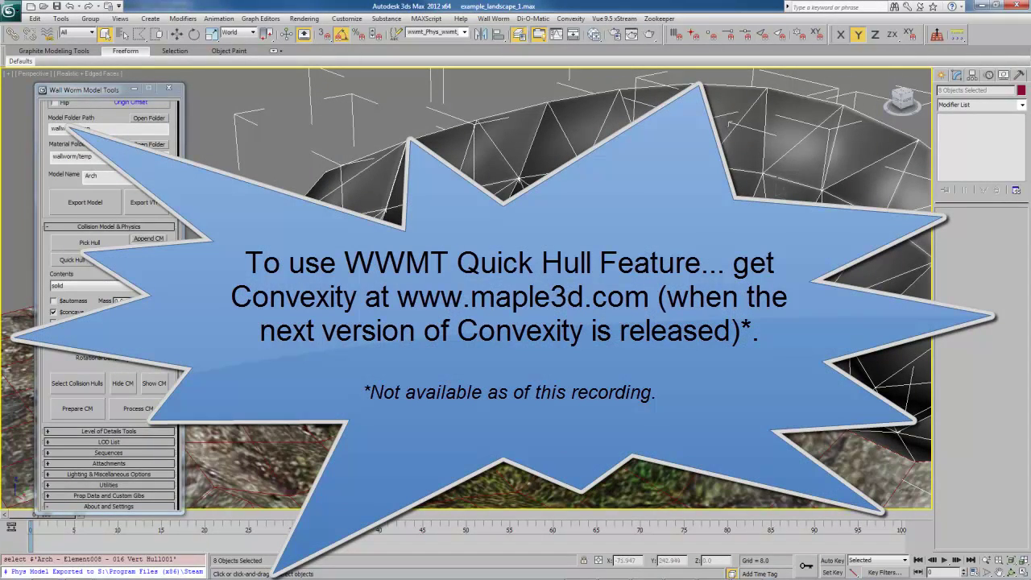
# Open Maple3D Convexity Pro from the Convexity menu
pyautogui.click(570, 19)
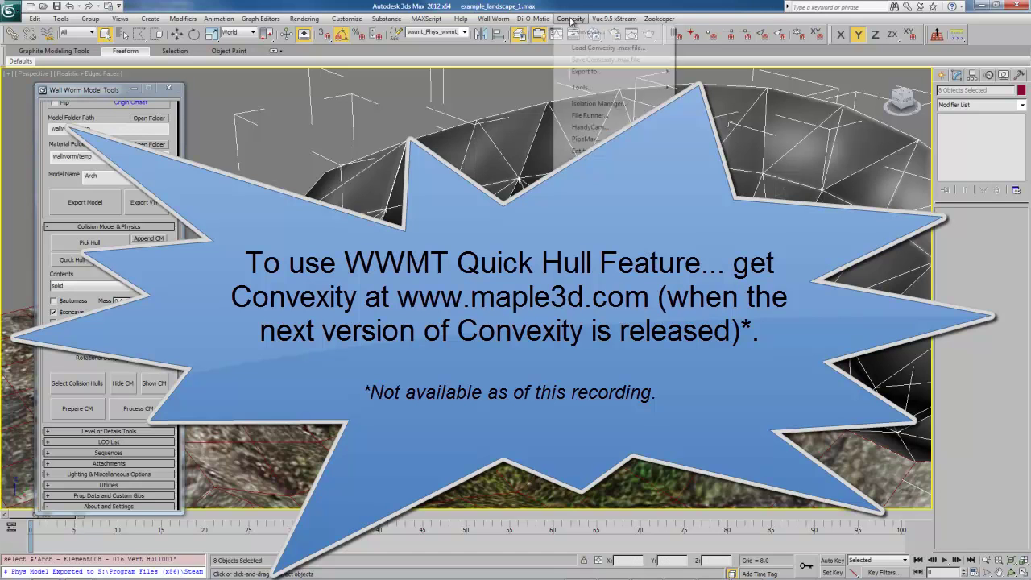
pyautogui.click(579, 34)
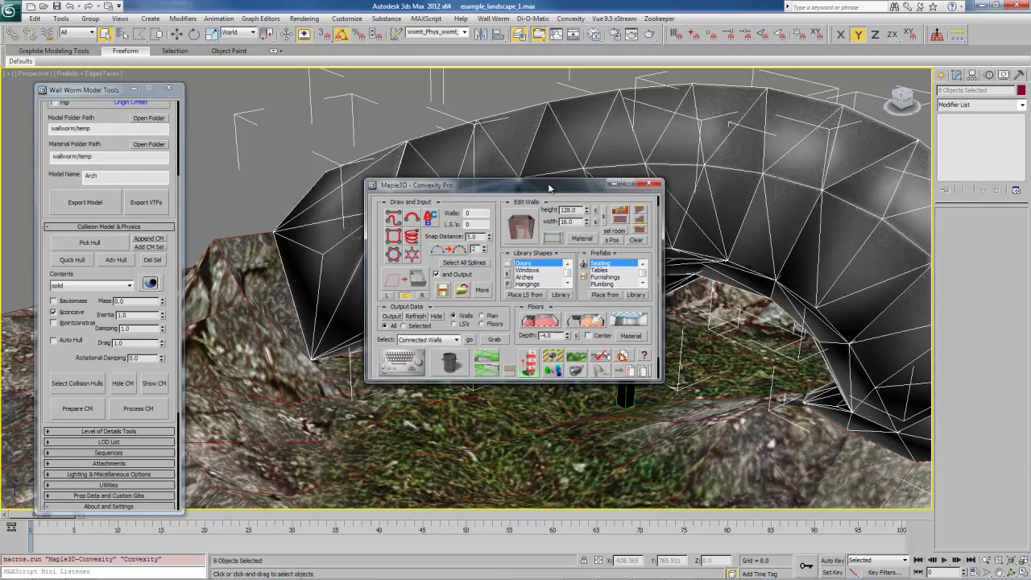
# Move the Convexity Pro window up and to the left, then close it with Escape
pyautogui.moveTo(548, 188); pyautogui.dragTo(534, 181)
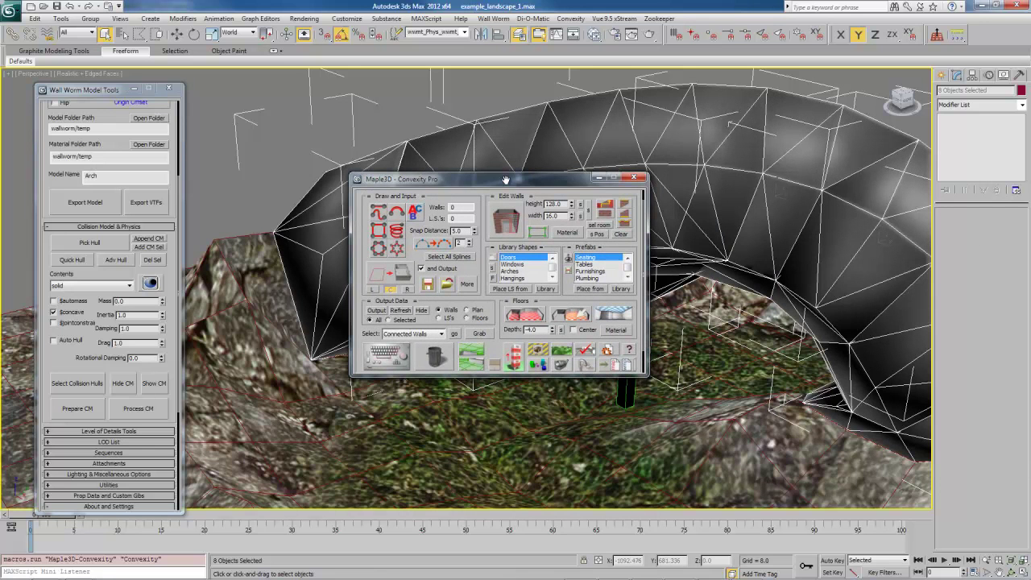
pyautogui.moveTo(506, 178); pyautogui.dragTo(361, 103)
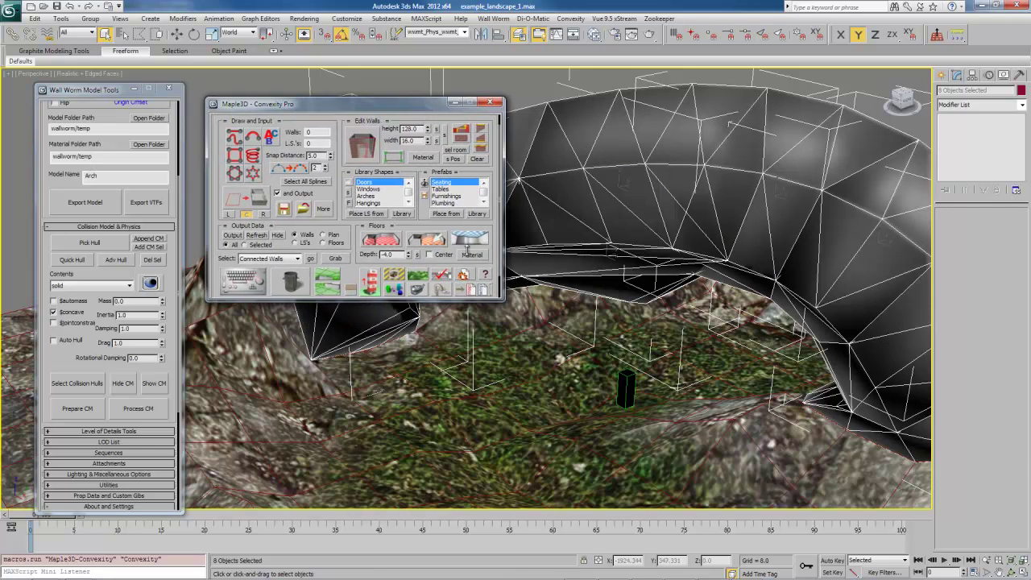
pyautogui.press('Escape')
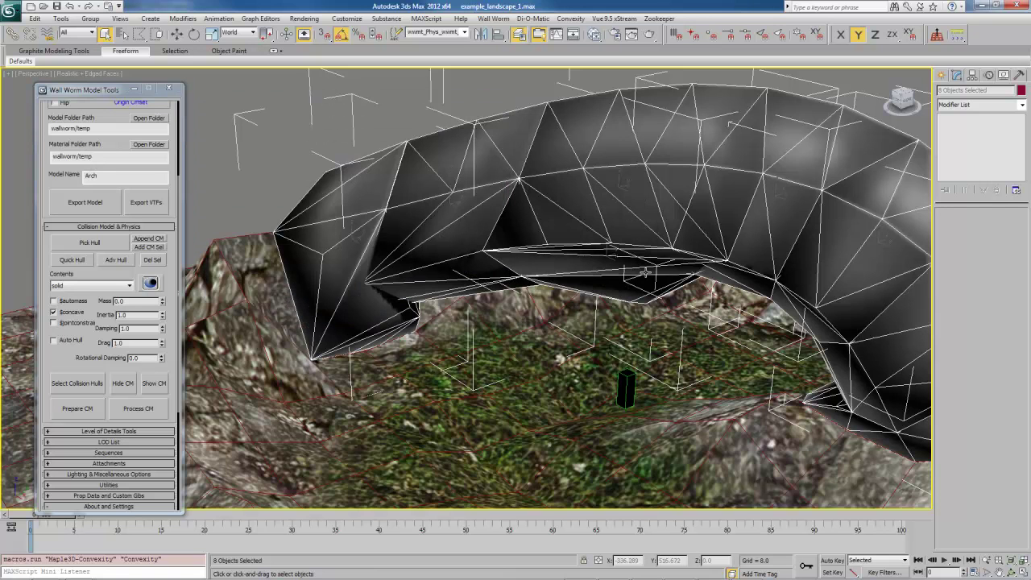